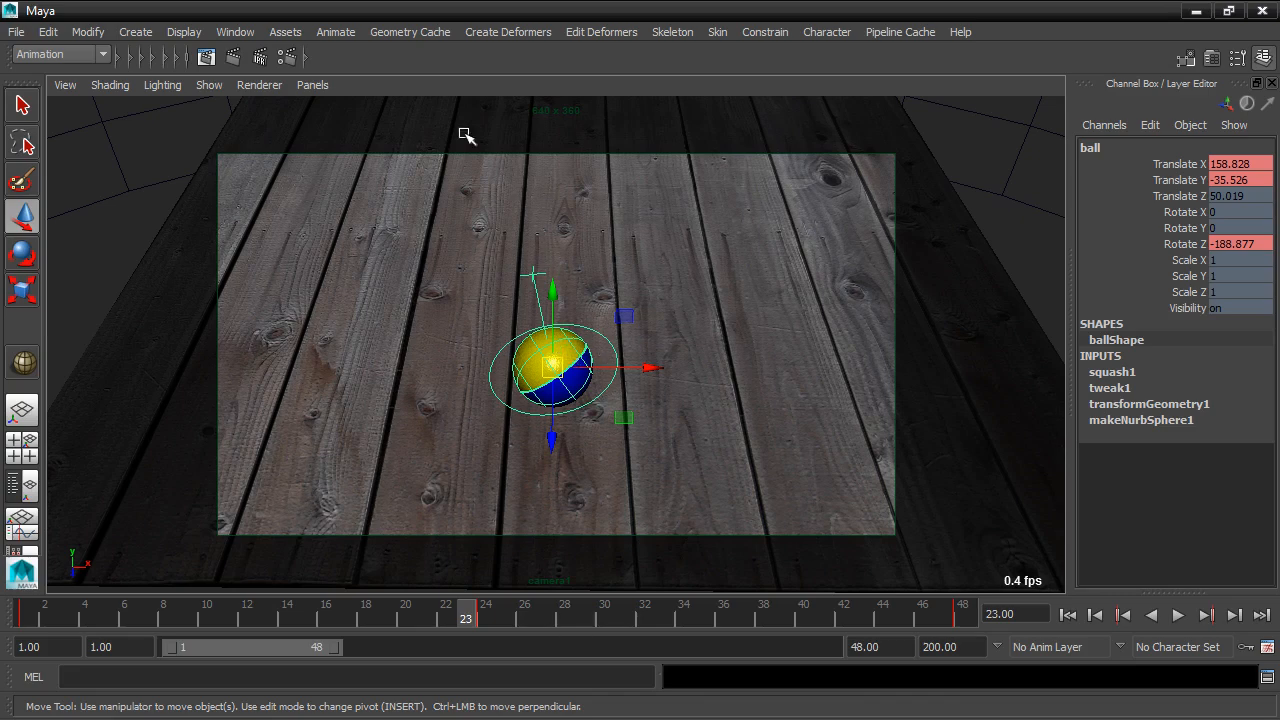
Step: Open the Dope Sheet for the selected ball and place its window over the upper part of the viewport
click(249, 32)
mouse_move(275, 99)
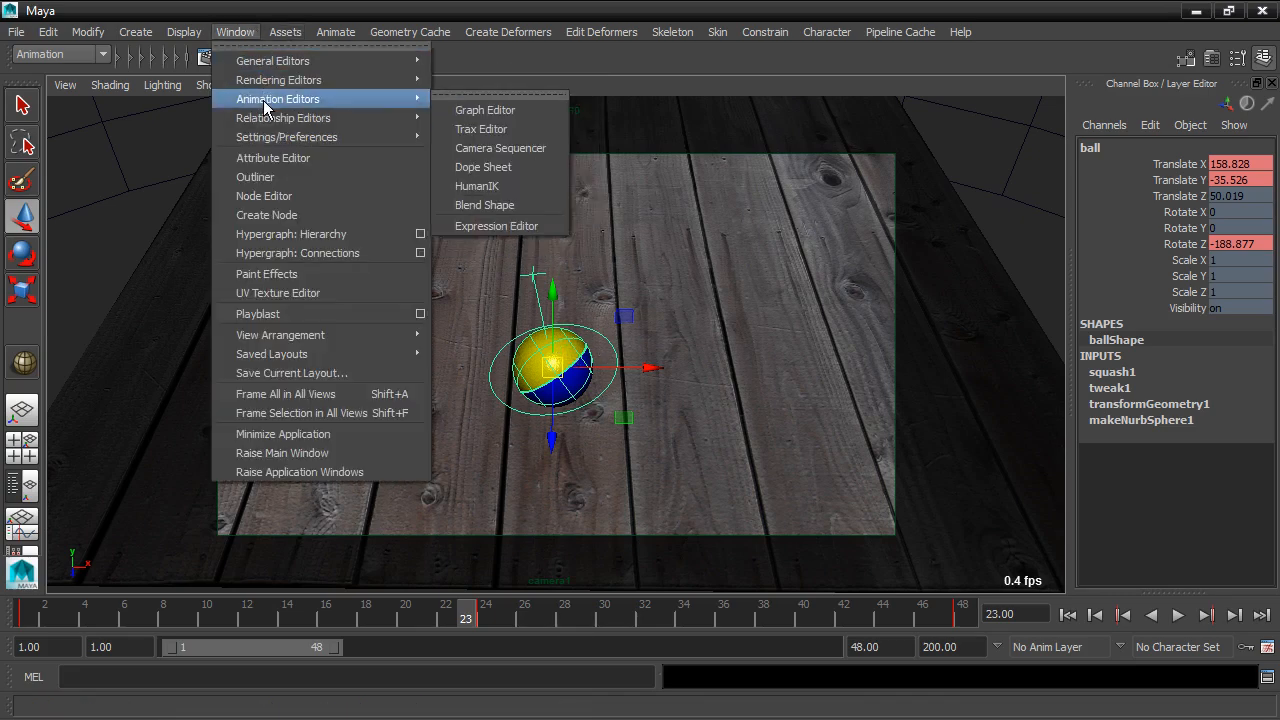
click(525, 167)
drag(500, 264, 362, 121)
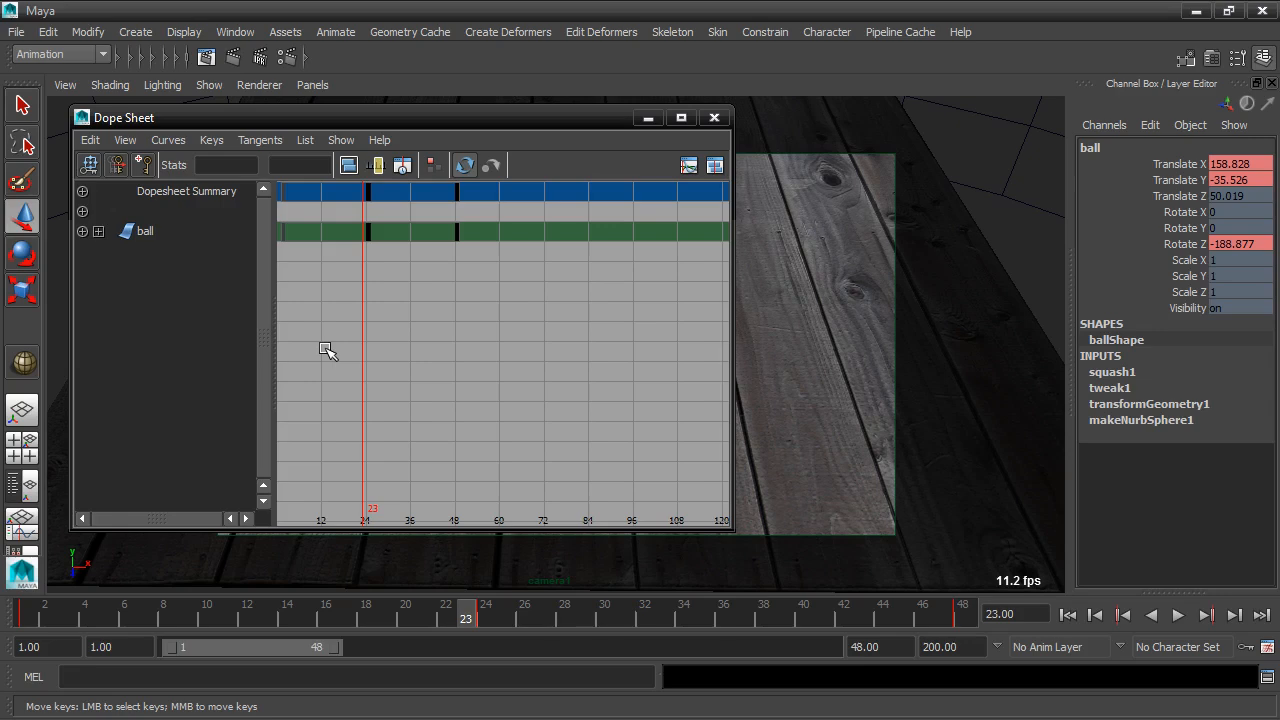
Step: Select the ground plane to view its Dope Sheet row, and reselect the ball
click(855, 205)
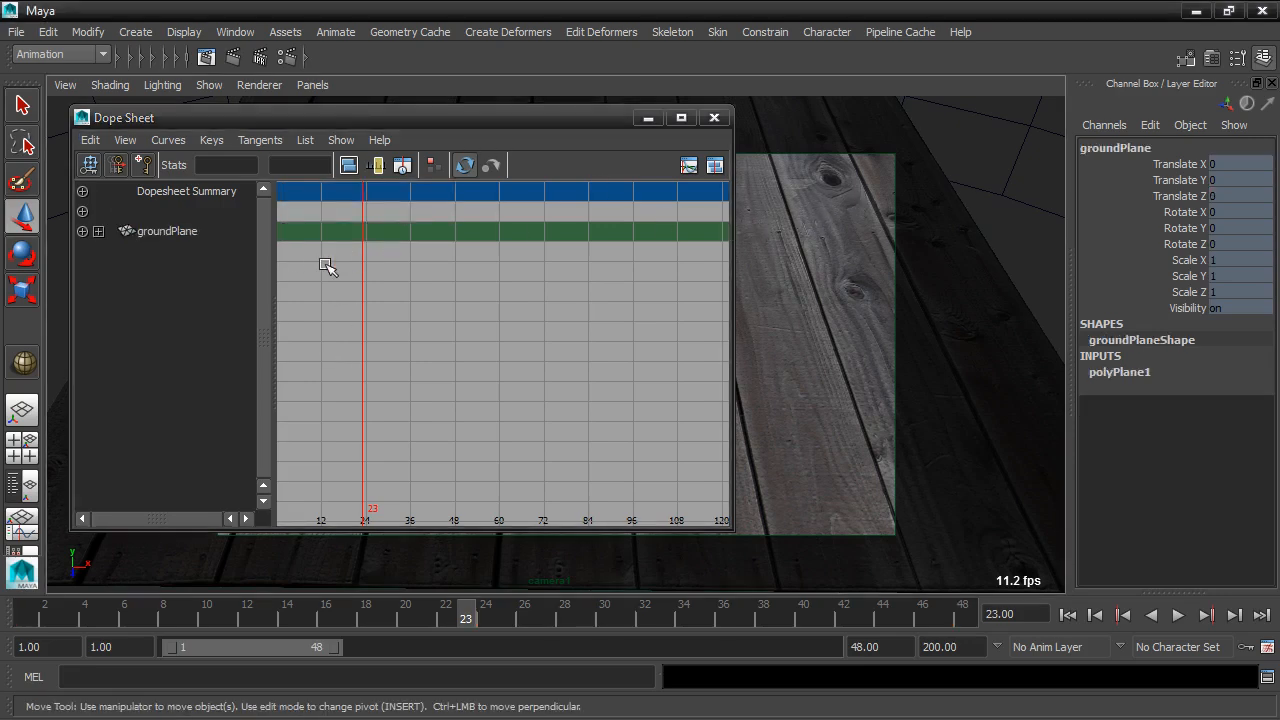
mouse_move(575, 112)
mouse_down()
mouse_move(381, 113)
mouse_move(585, 95)
mouse_move(568, 104)
mouse_up()
click(570, 352)
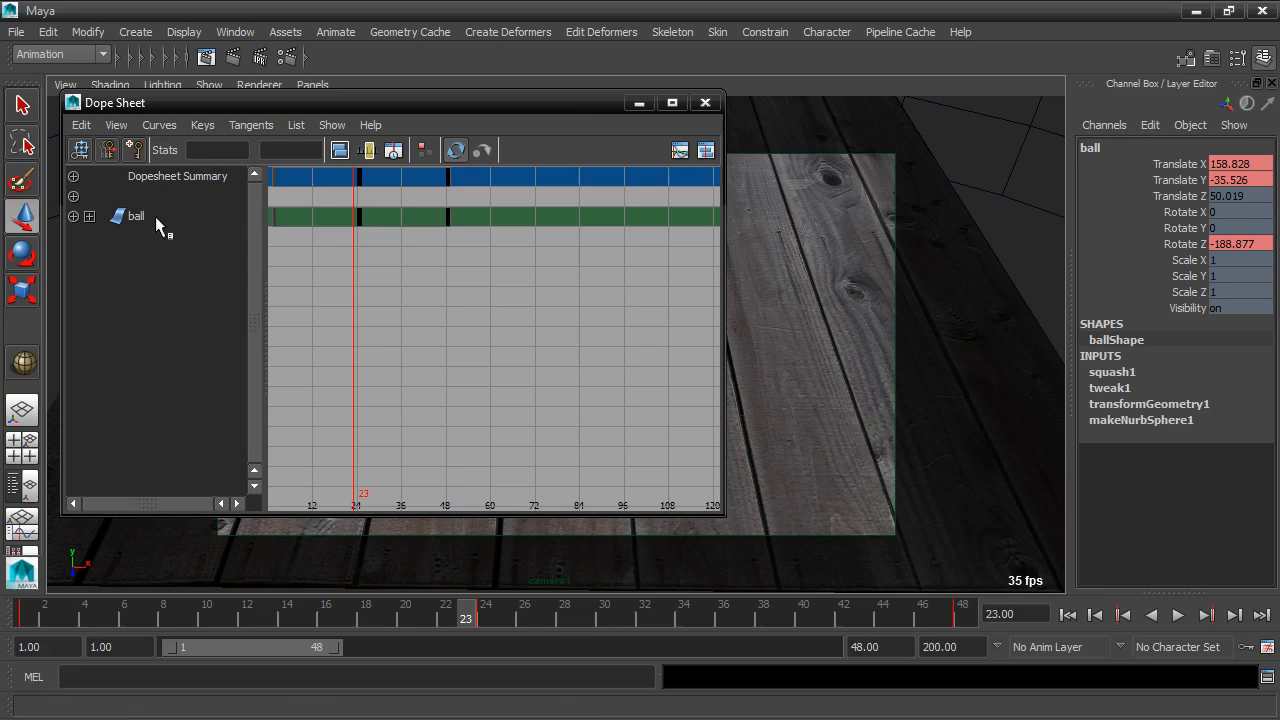
Step: Expand the ball's Dope Sheet hierarchy through squash1Handle and show the ball's Translate and Rotate rows
click(89, 215)
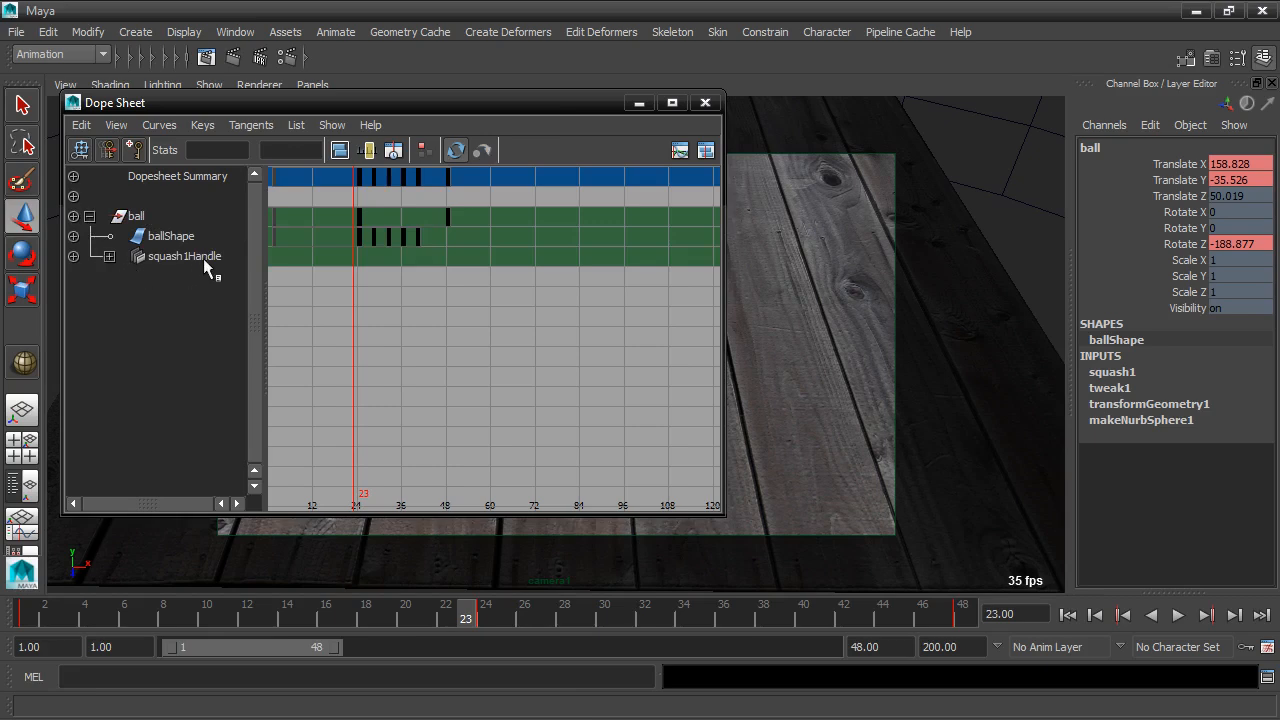
click(109, 256)
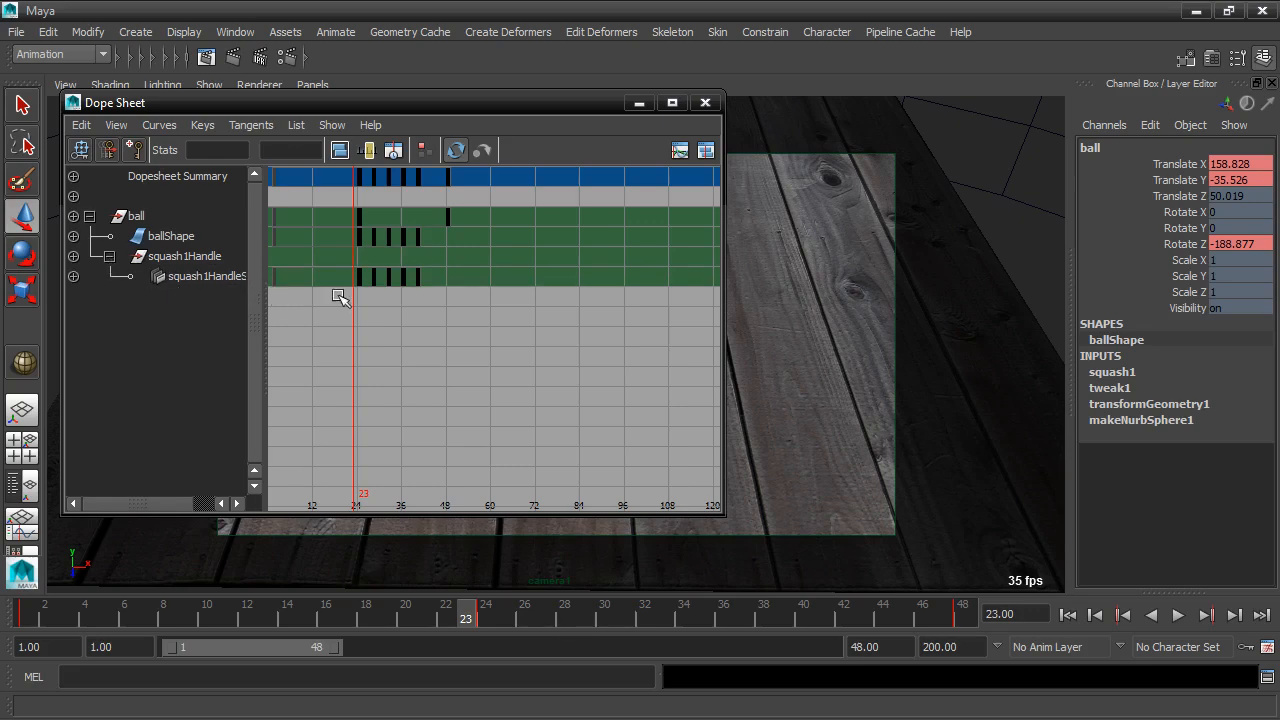
click(73, 215)
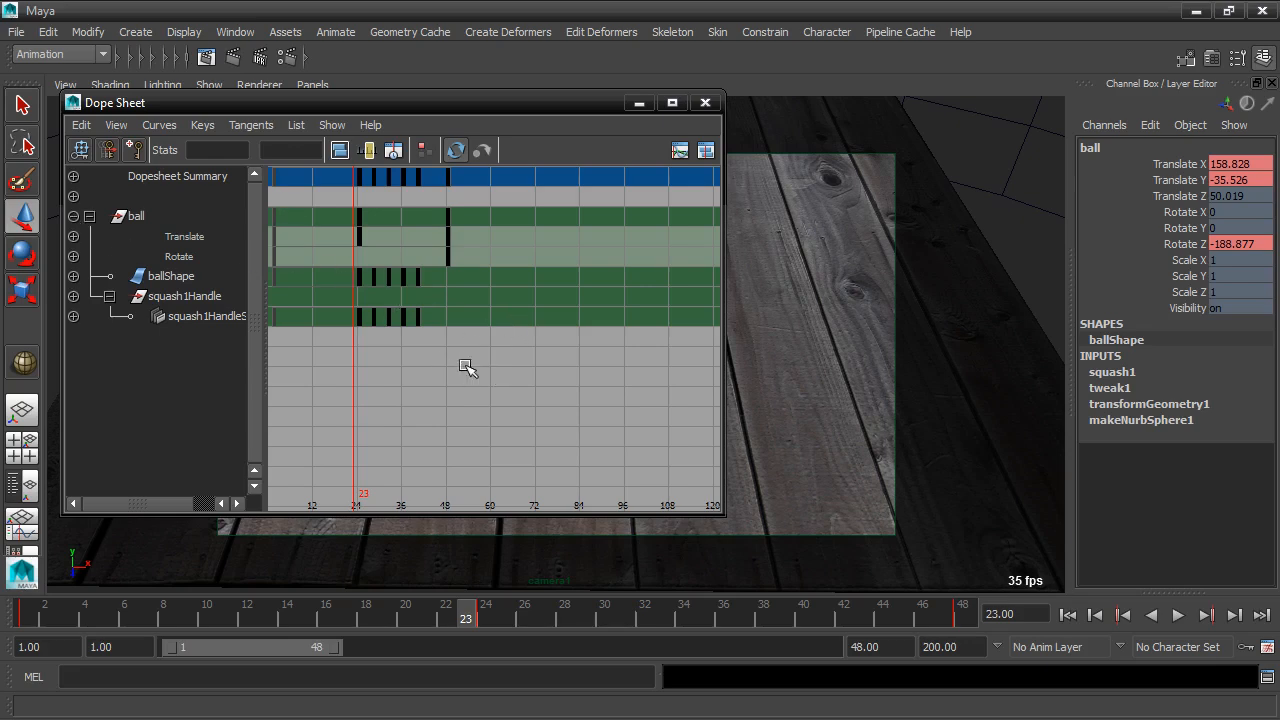
alt+right_drag(380, 351, 445, 338)
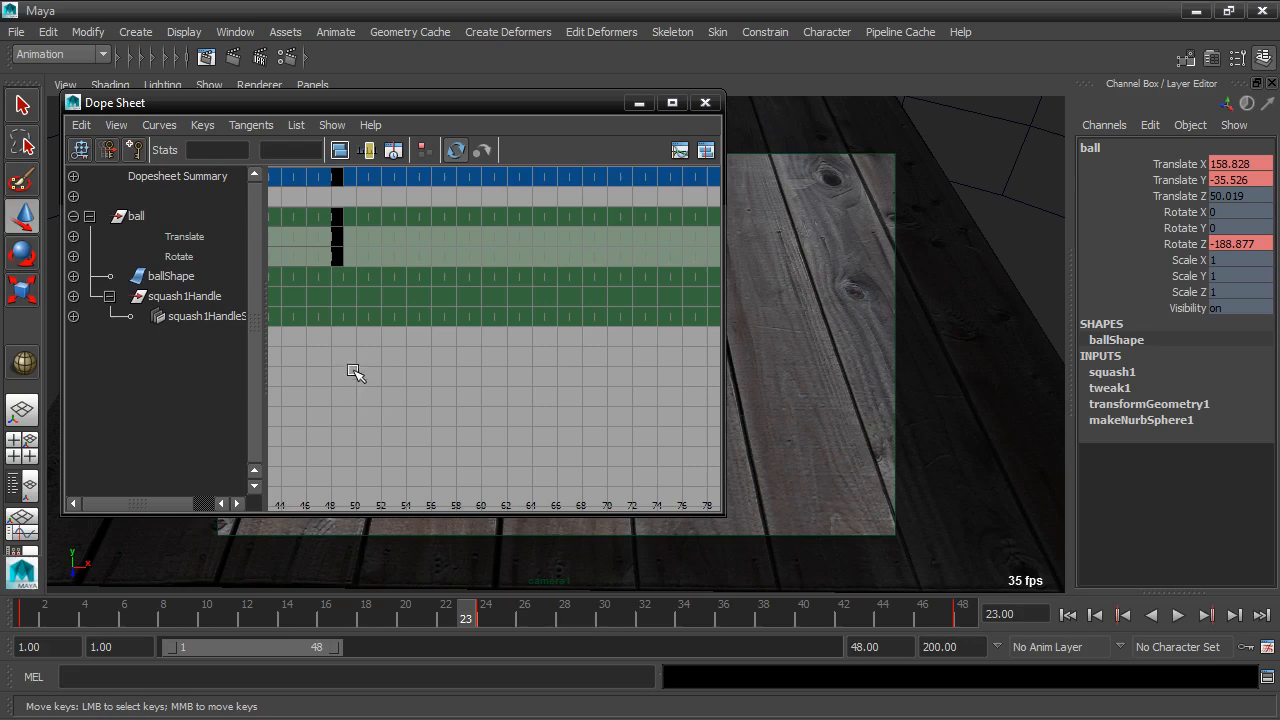
alt+middle_drag(355, 372, 613, 288)
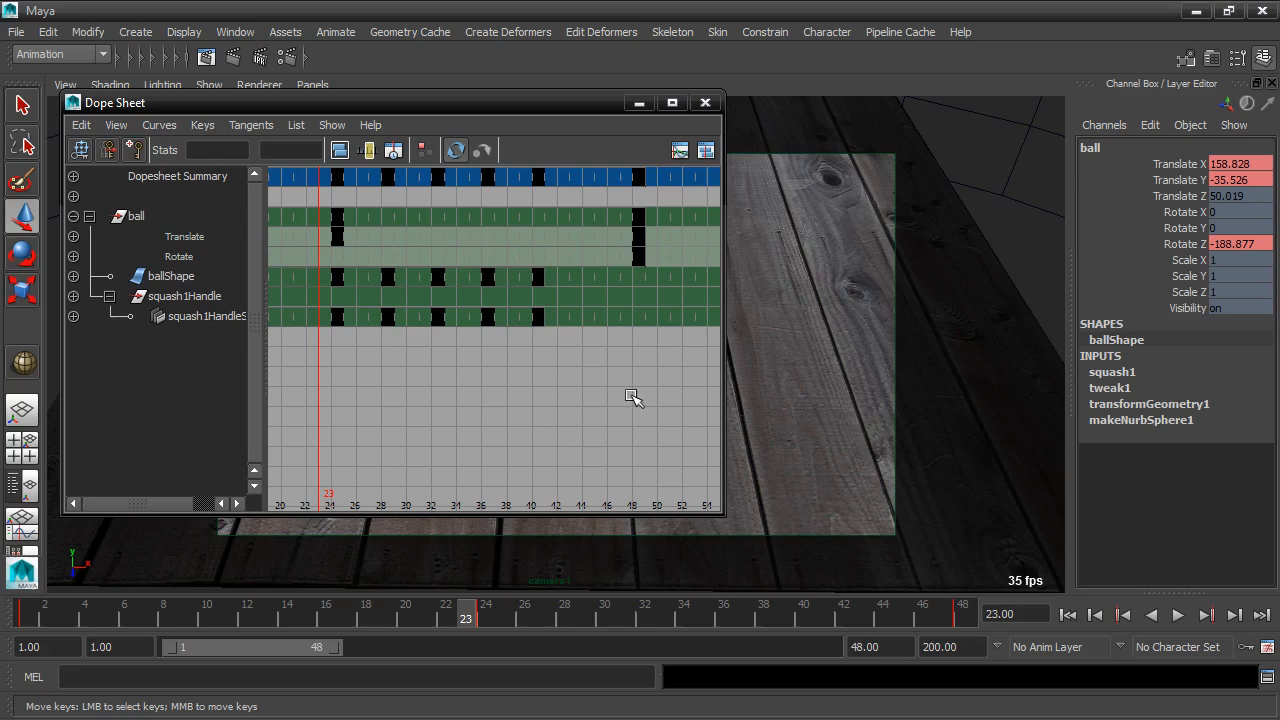
Step: Expand the ball's Translate and Rotate rows into individual axis channels and widen the Dope Sheet to fit all keys
click(74, 234)
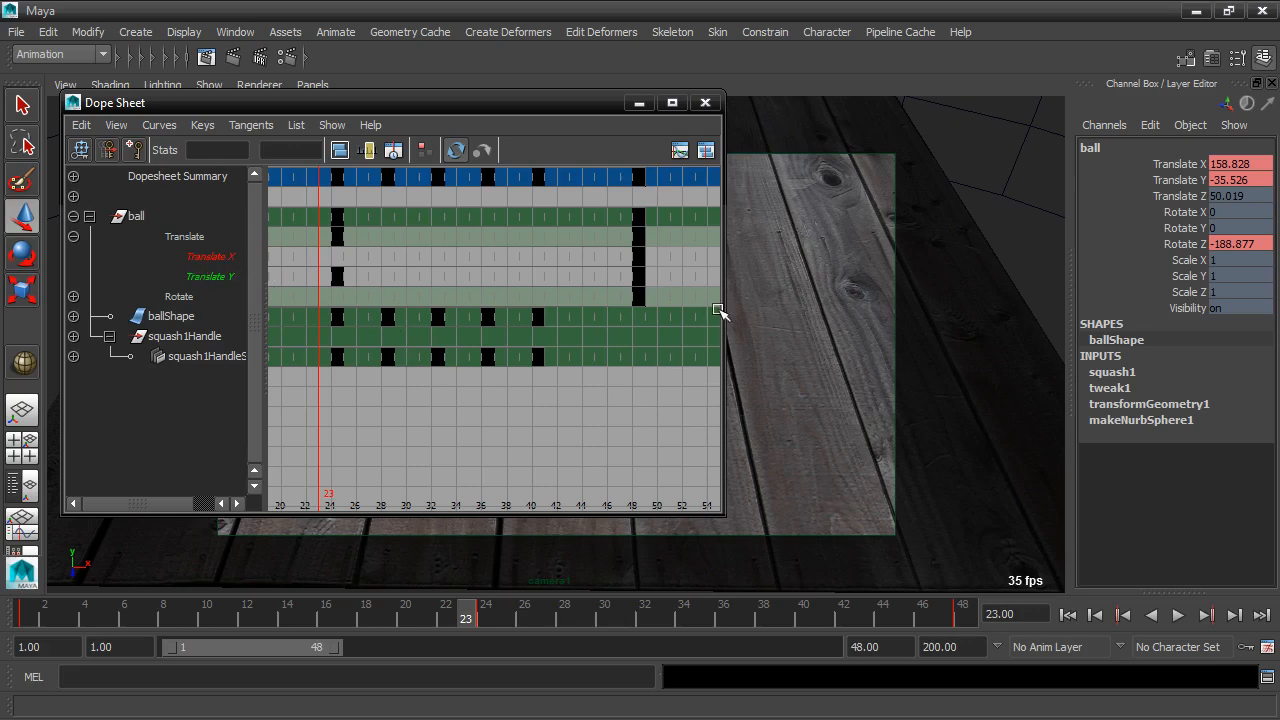
drag(718, 310, 893, 310)
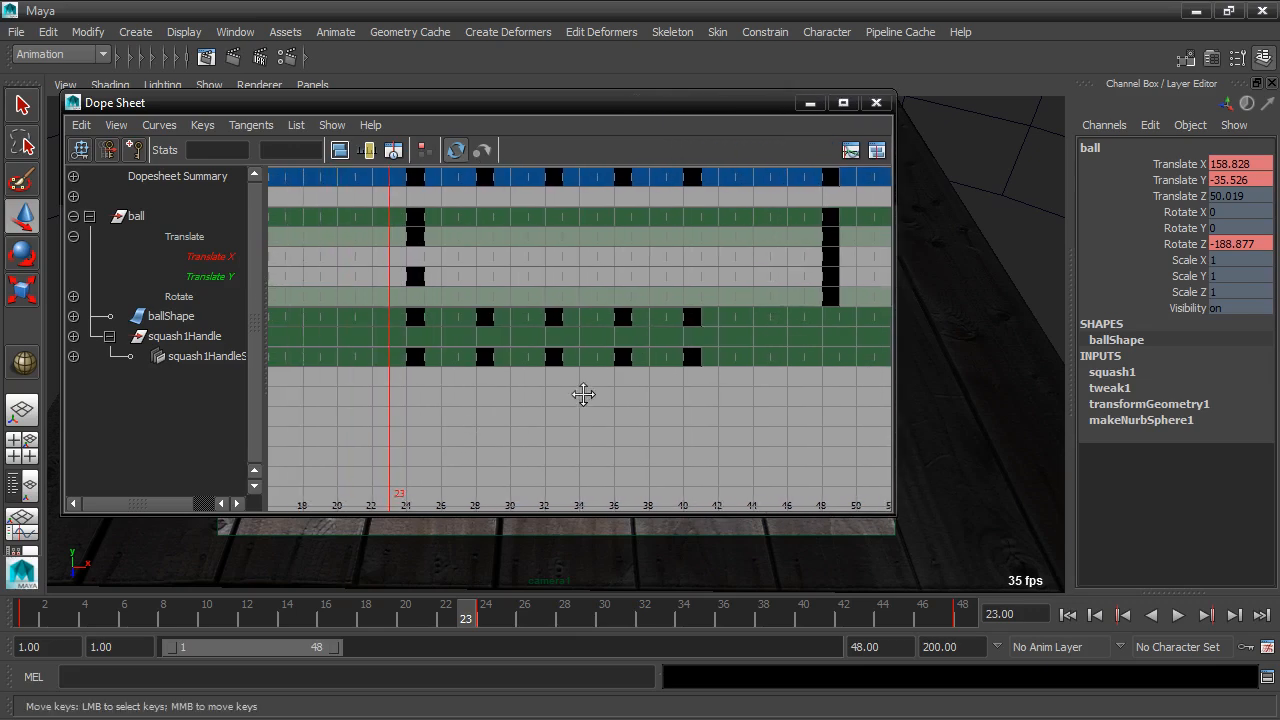
alt+right_drag(703, 392, 667, 400)
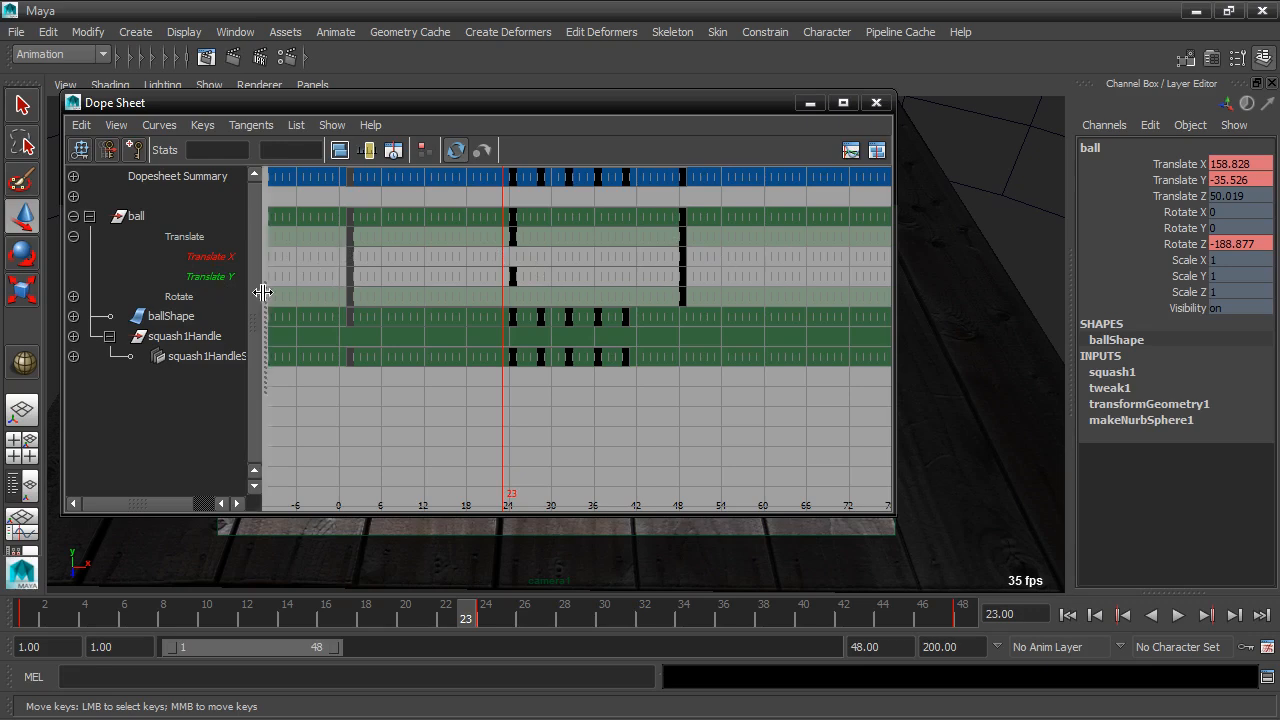
click(72, 294)
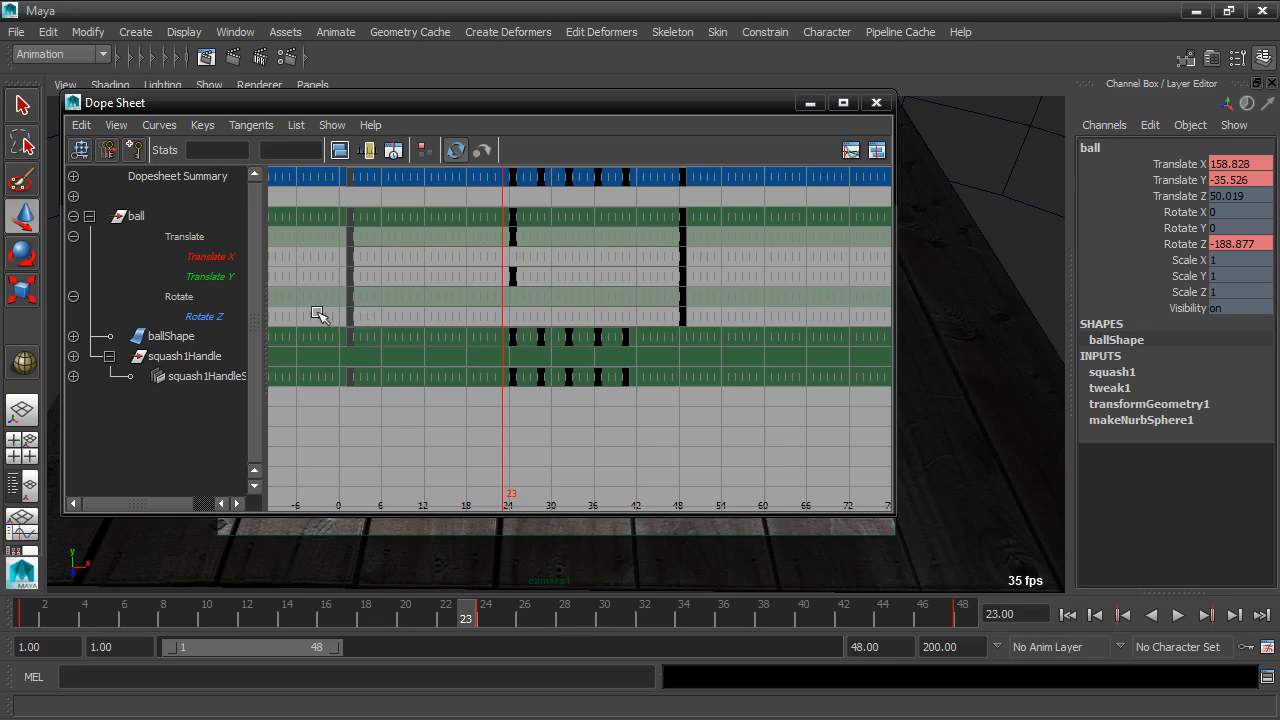
Step: Select the ball's Rotate Z keys together, and pick the first Rotate Z and Rotate keys individually
drag(319, 313, 773, 323)
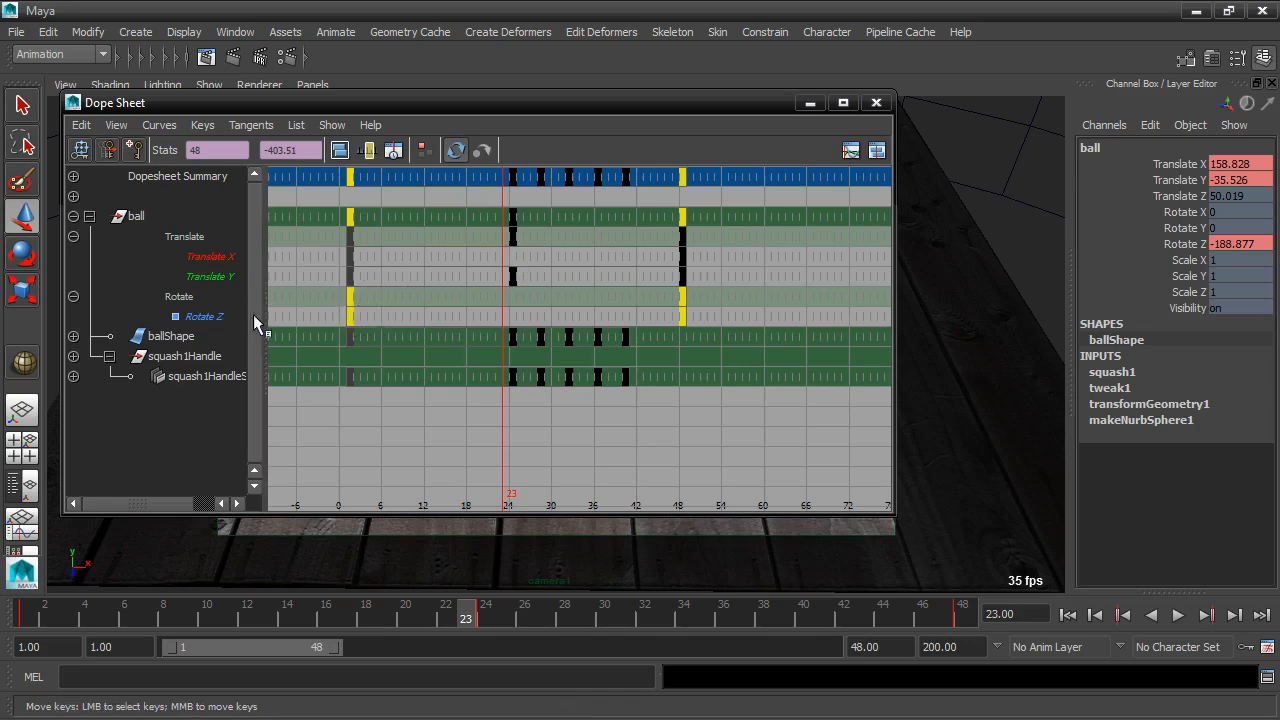
click(354, 318)
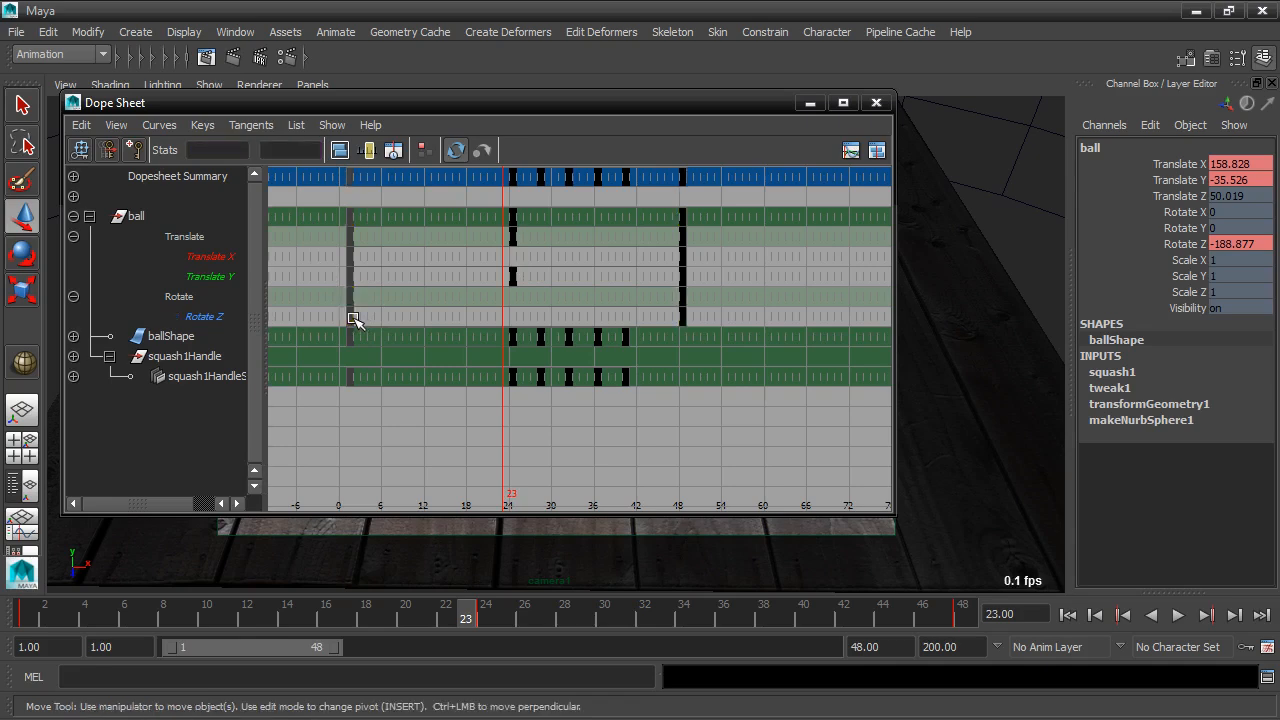
click(350, 317)
click(350, 297)
Step: Deselect all objects and turn on the Scene Summary row in the Dope Sheet
click(1012, 231)
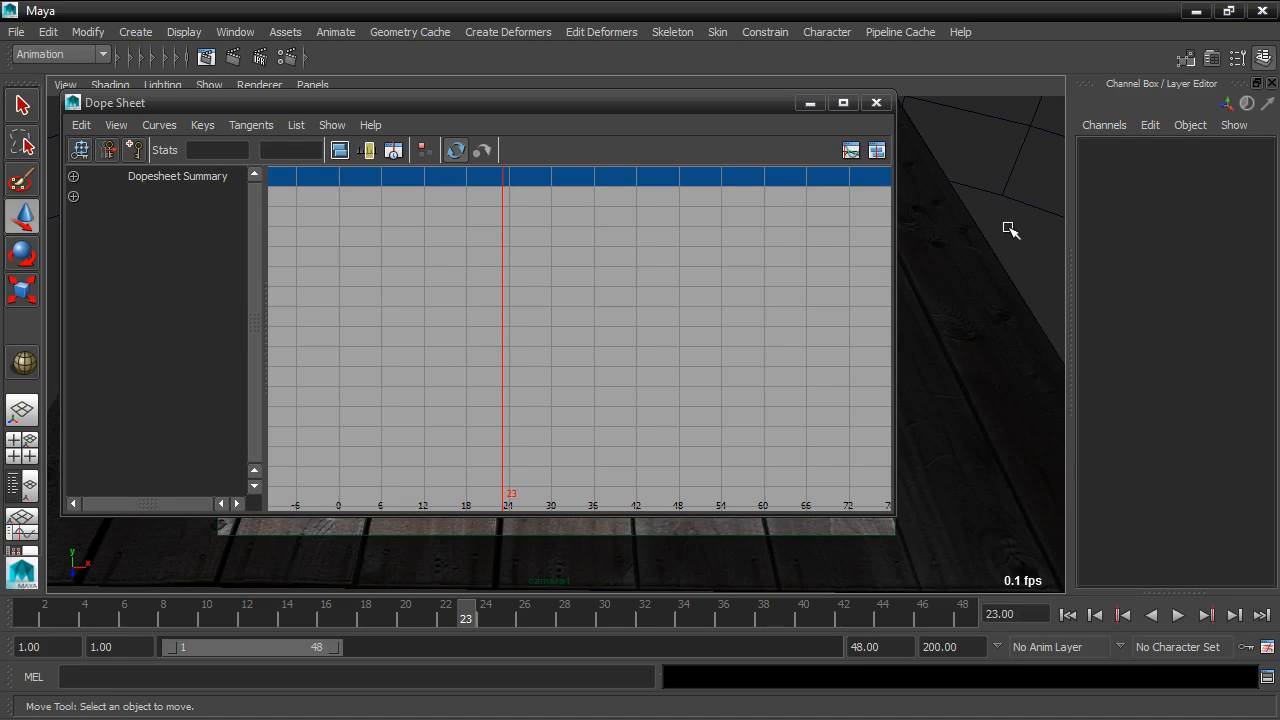
click(108, 126)
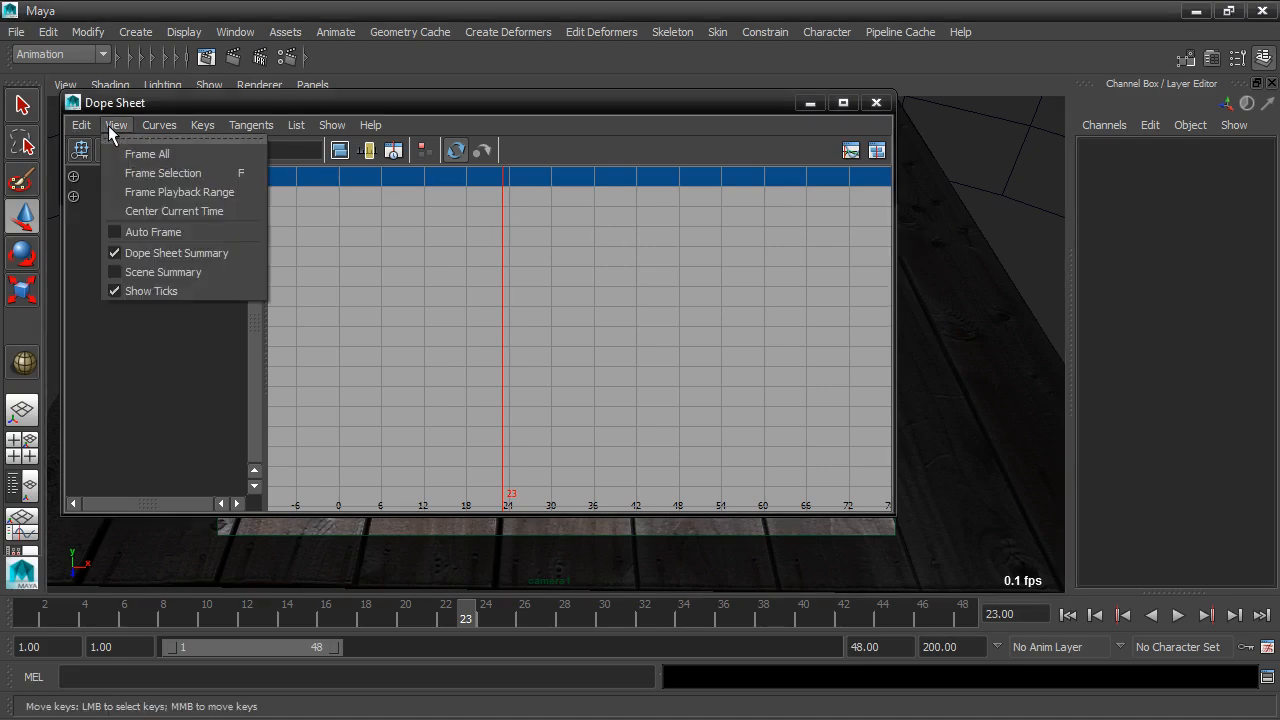
click(114, 274)
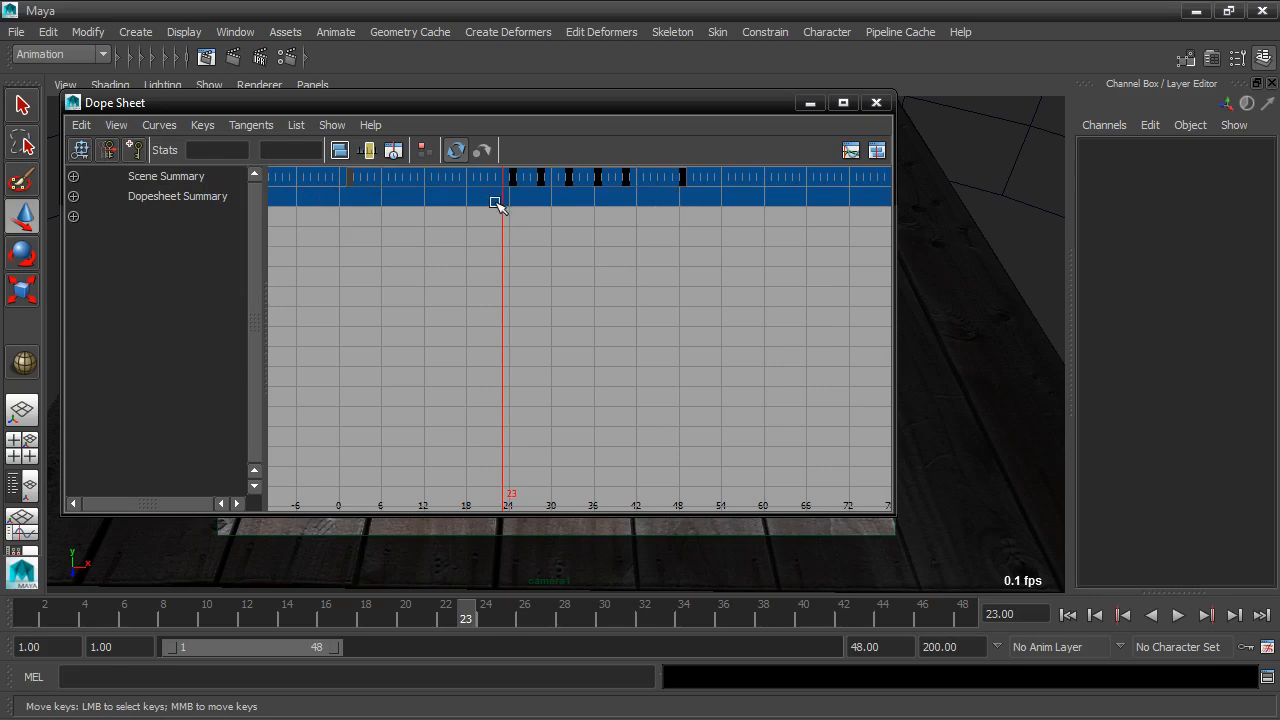
Step: Scale all Scene Summary keys in time so the animation runs from frame 1 to frame 30
click(24, 292)
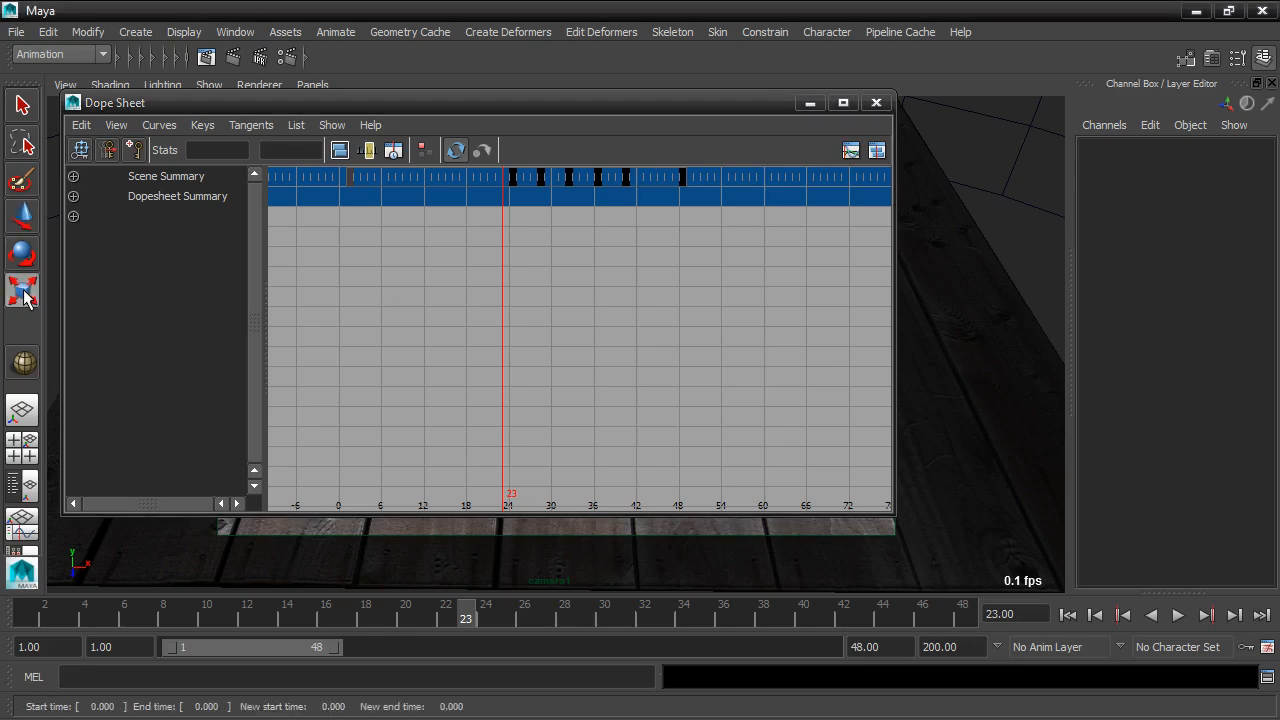
drag(309, 172, 730, 188)
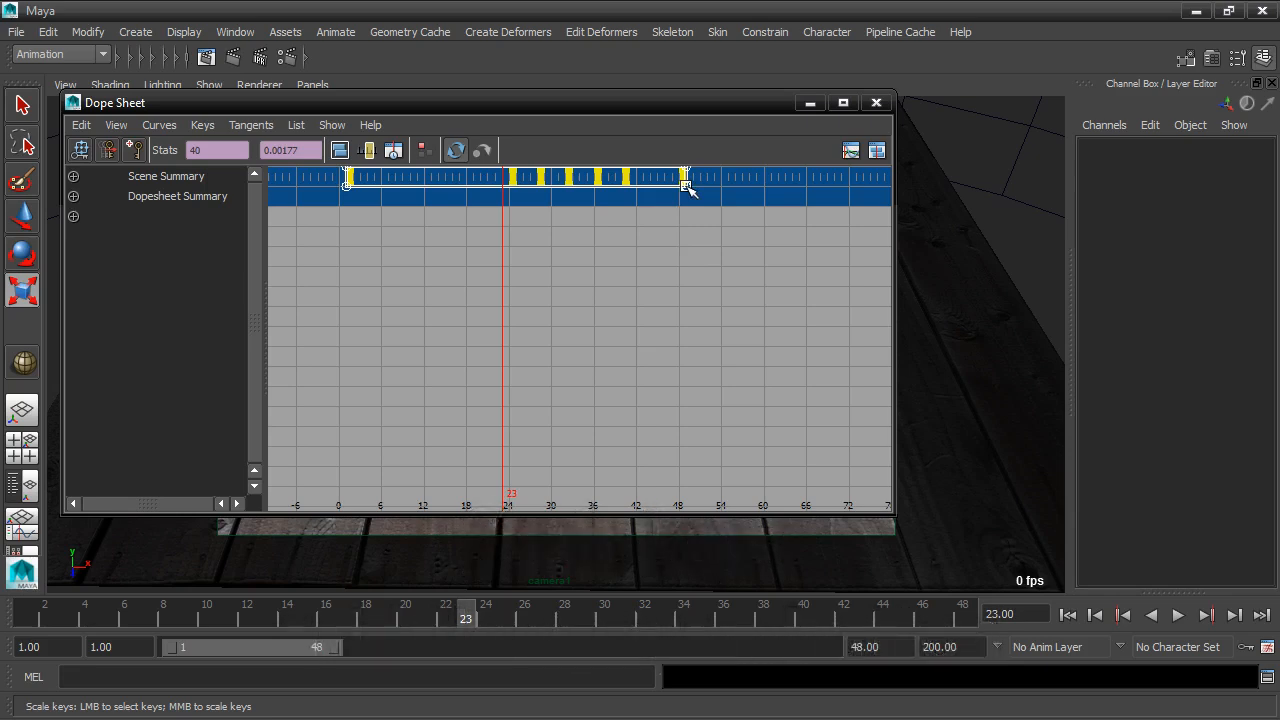
middle_drag(685, 187, 557, 198)
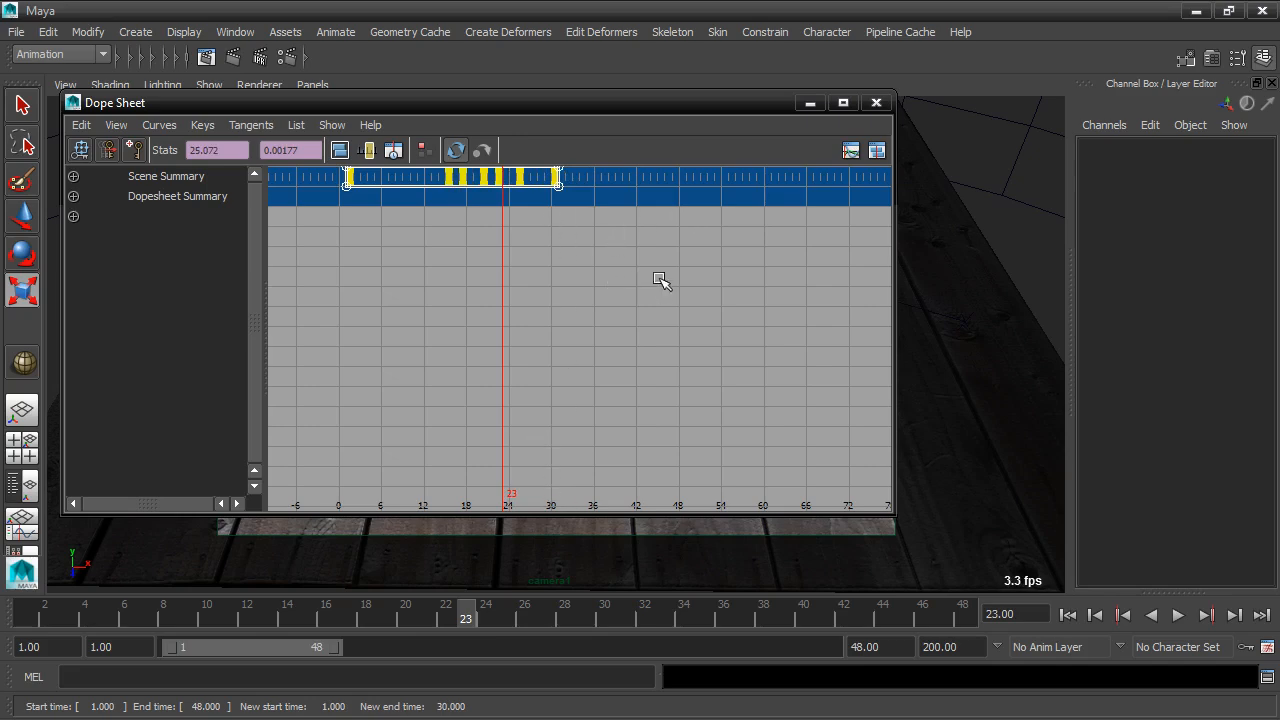
Step: Minimize the Dope Sheet, play the animation from the start, and scrub to frame 15
click(810, 104)
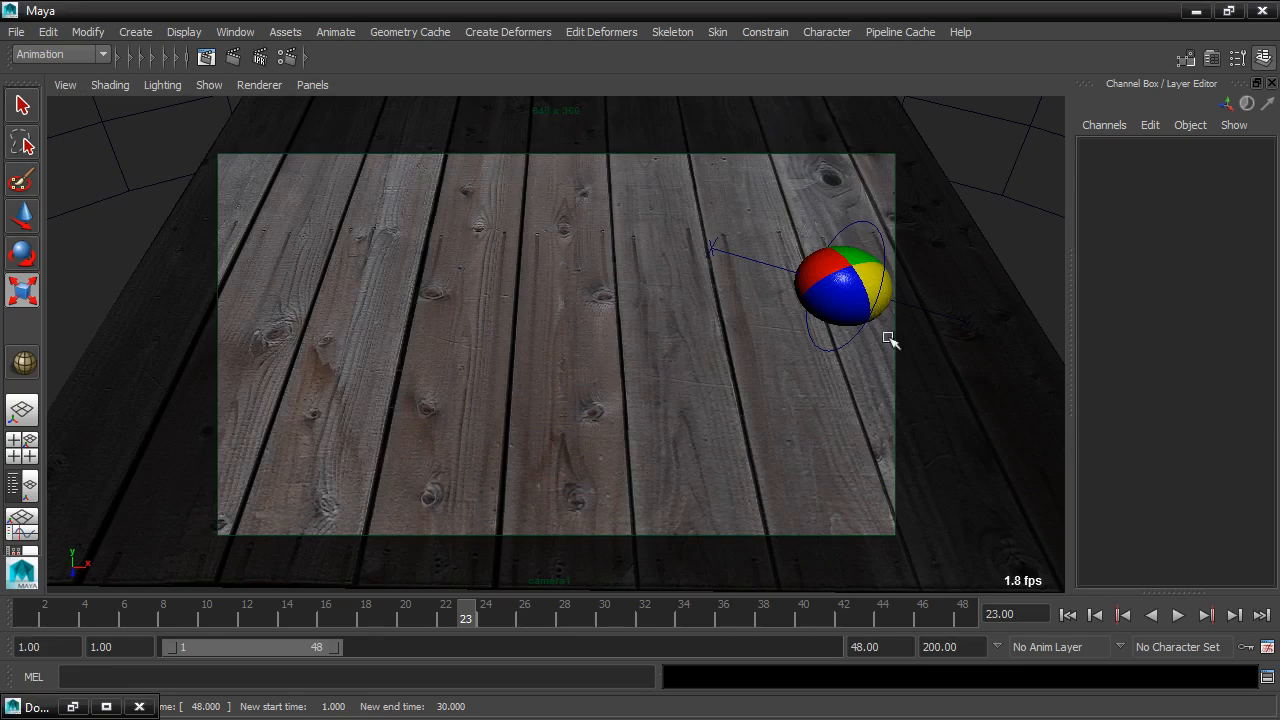
click(1068, 615)
click(1177, 615)
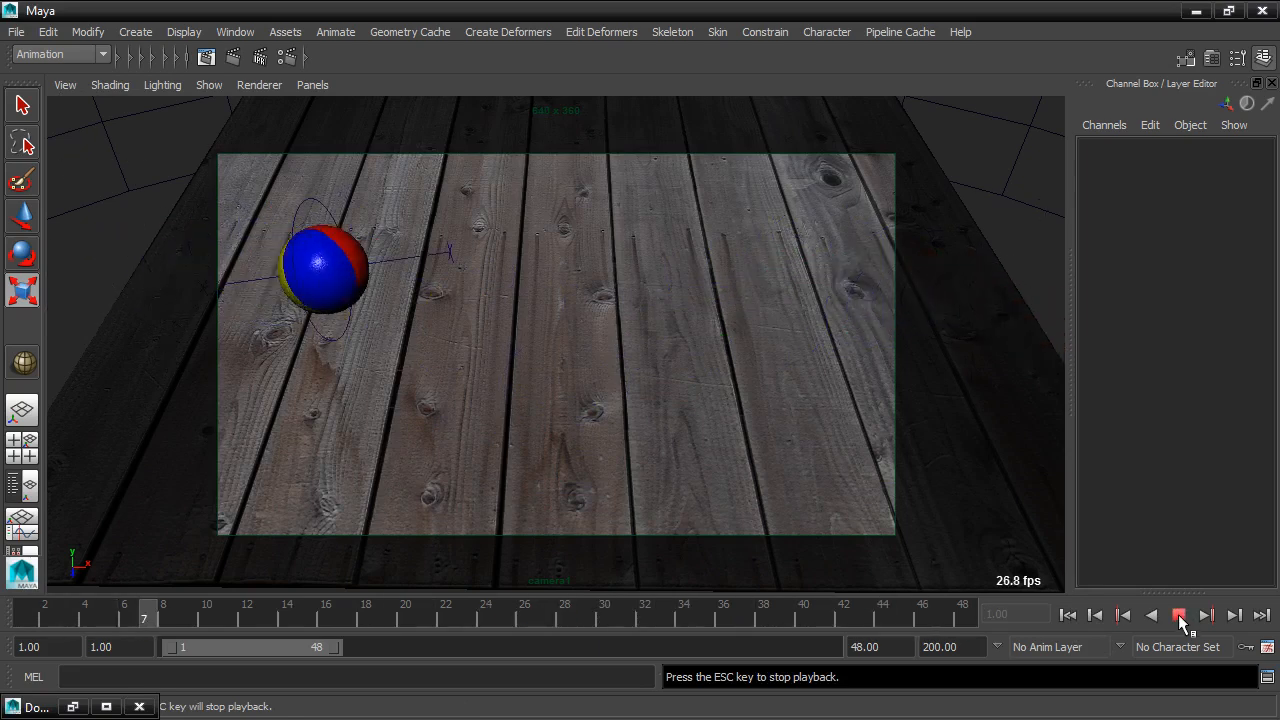
click(1180, 616)
drag(514, 617, 318, 634)
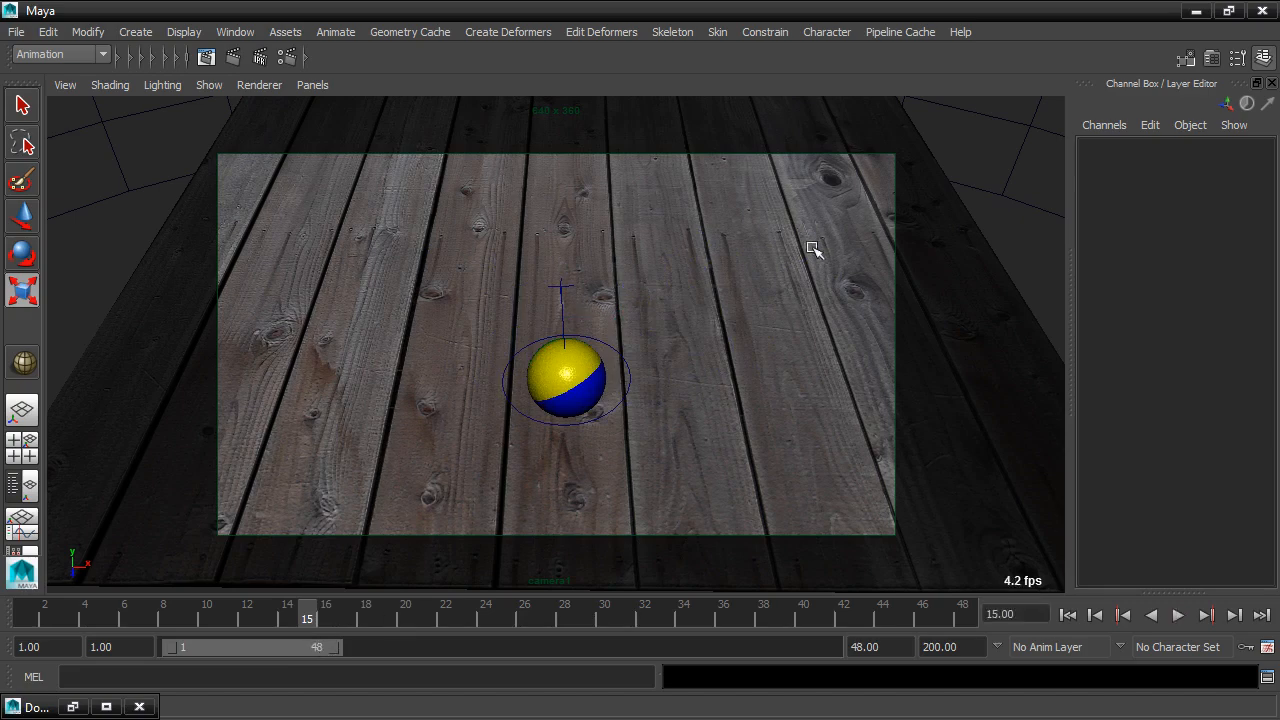
Step: Switch to the four-view layout and check the ball's floor contact at frame 15, briefly starting and stopping playback
key(space)
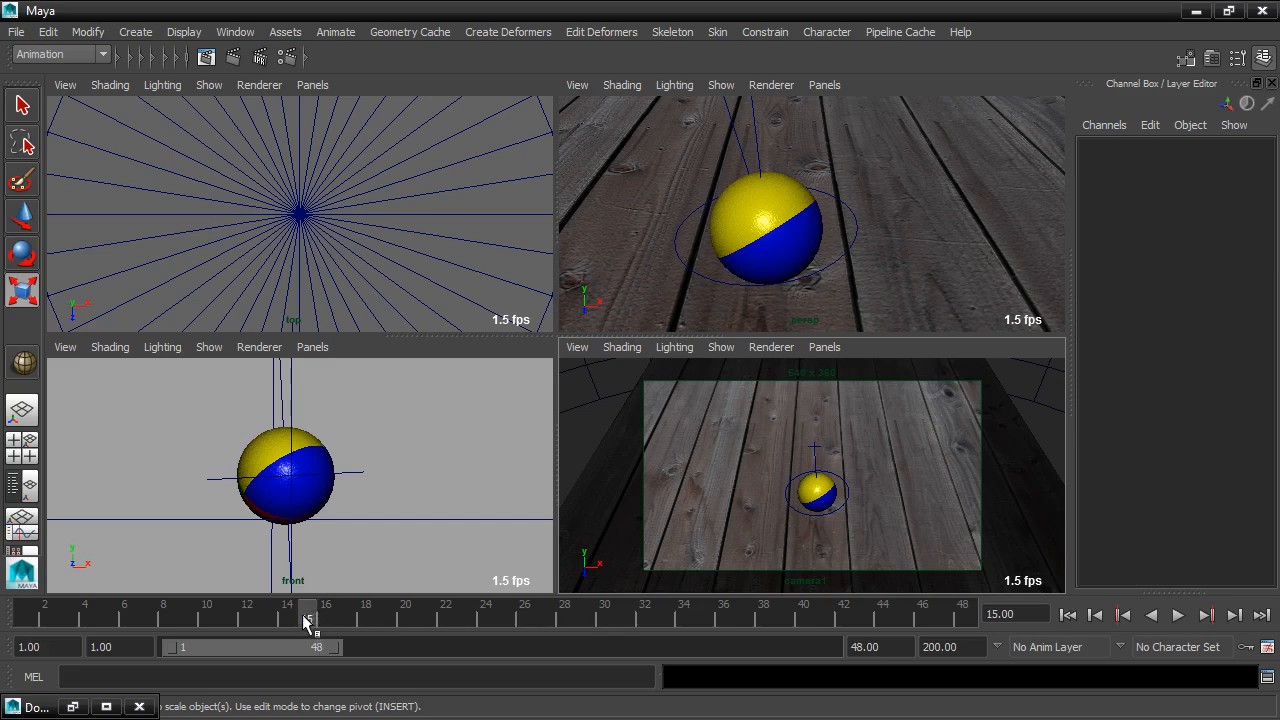
key(alt+v)
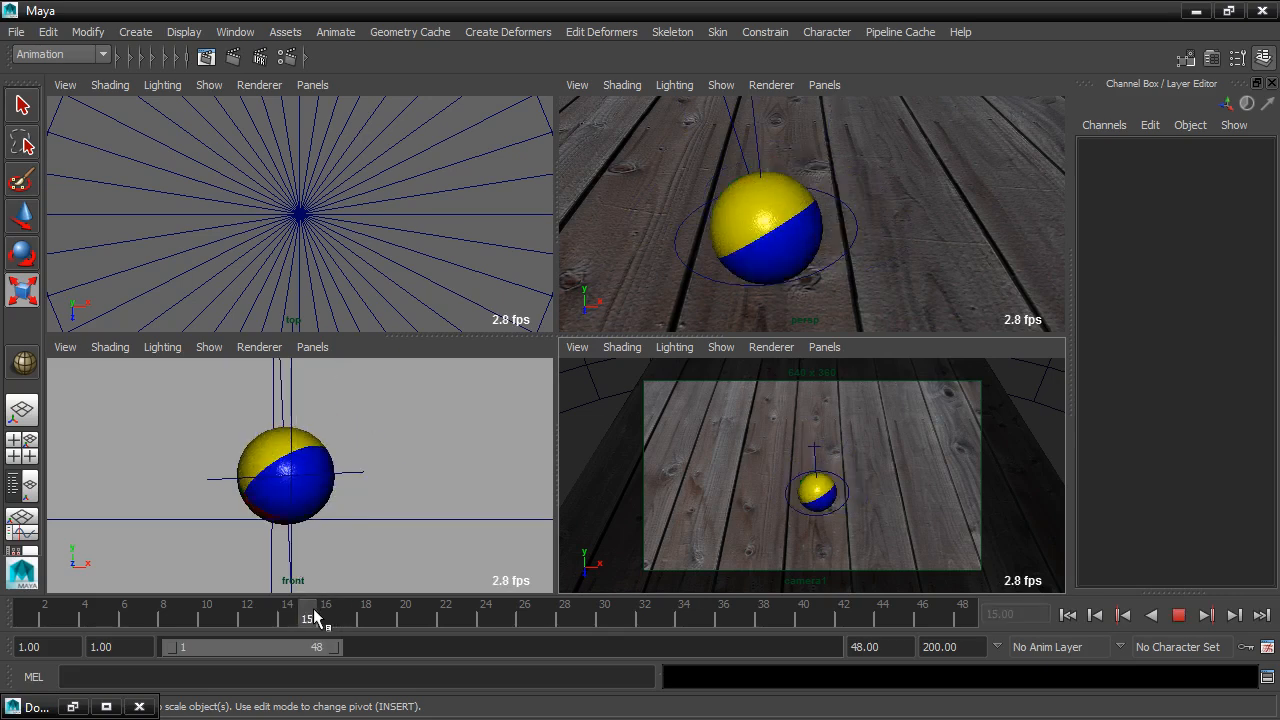
click(318, 617)
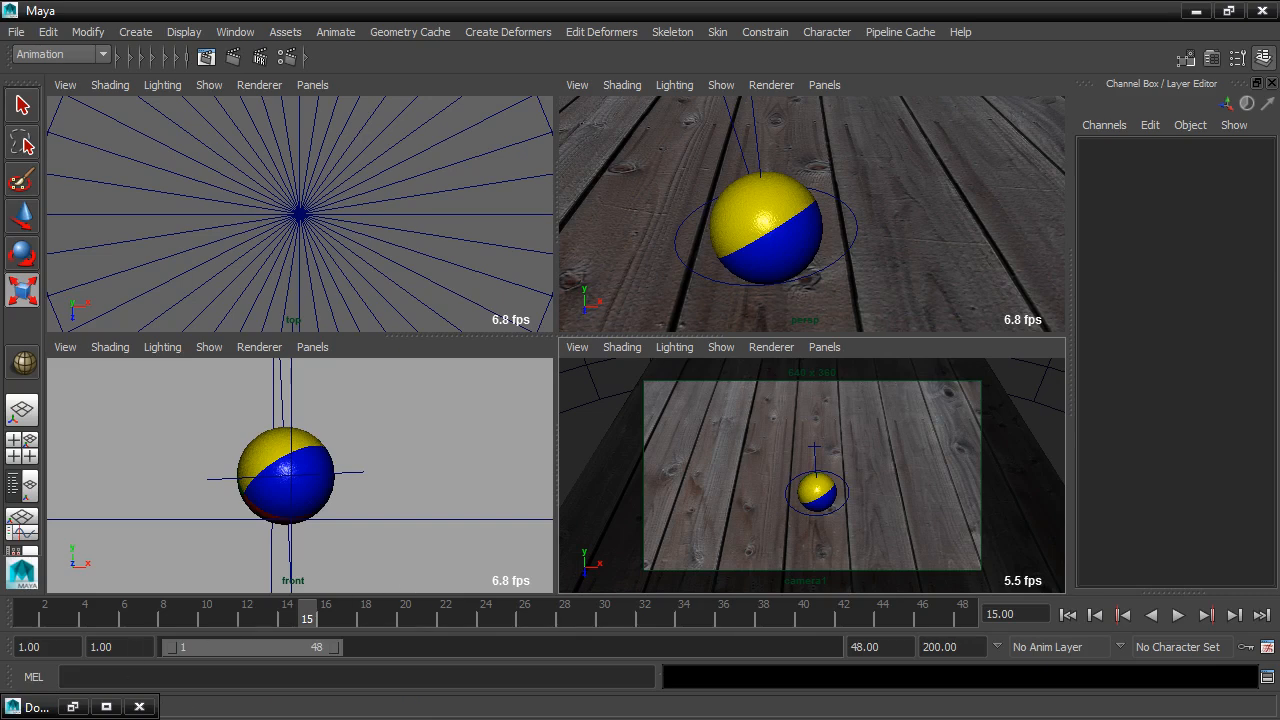
Step: Restore the Dope Sheet and select the Scene Summary key near frame 15 to check its exact time
click(72, 706)
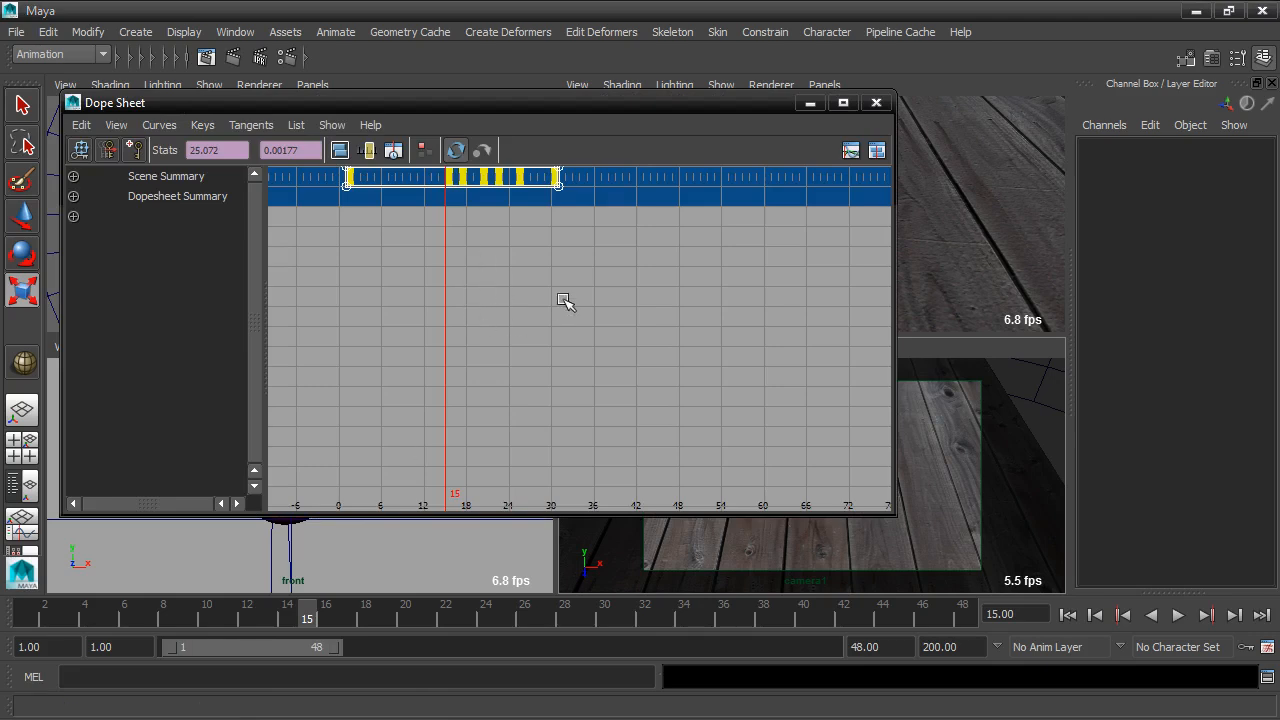
alt+right_drag(403, 235, 467, 236)
alt+middle_drag(402, 247, 760, 250)
mouse_move(589, 268)
alt+middle_down()
mouse_move(746, 263)
mouse_move(717, 263)
alt+middle_up()
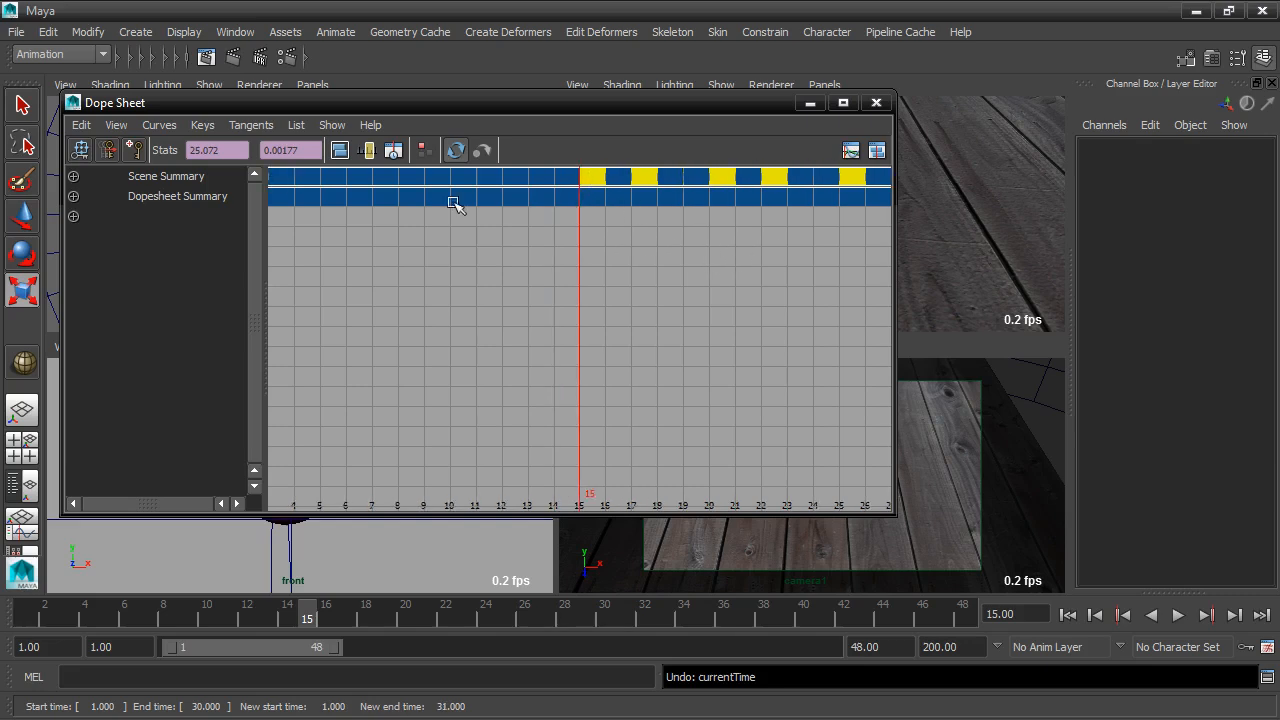
click(587, 184)
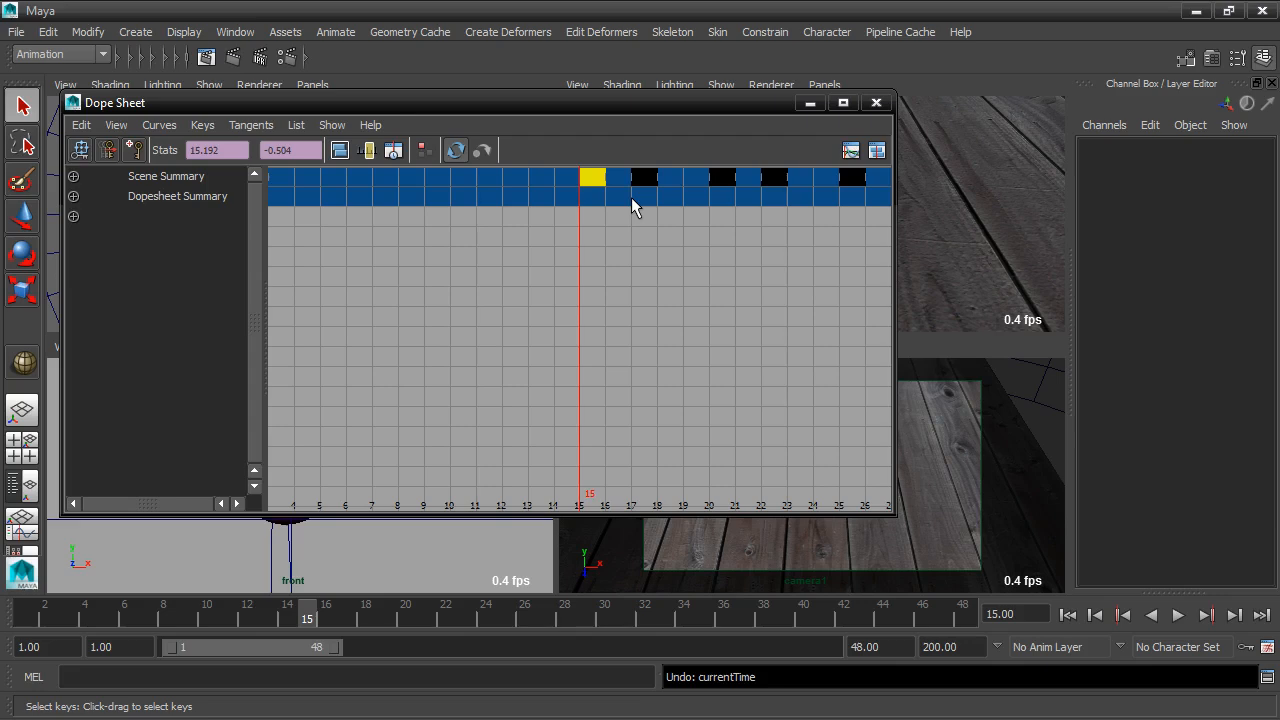
scroll(631, 197, down, 5)
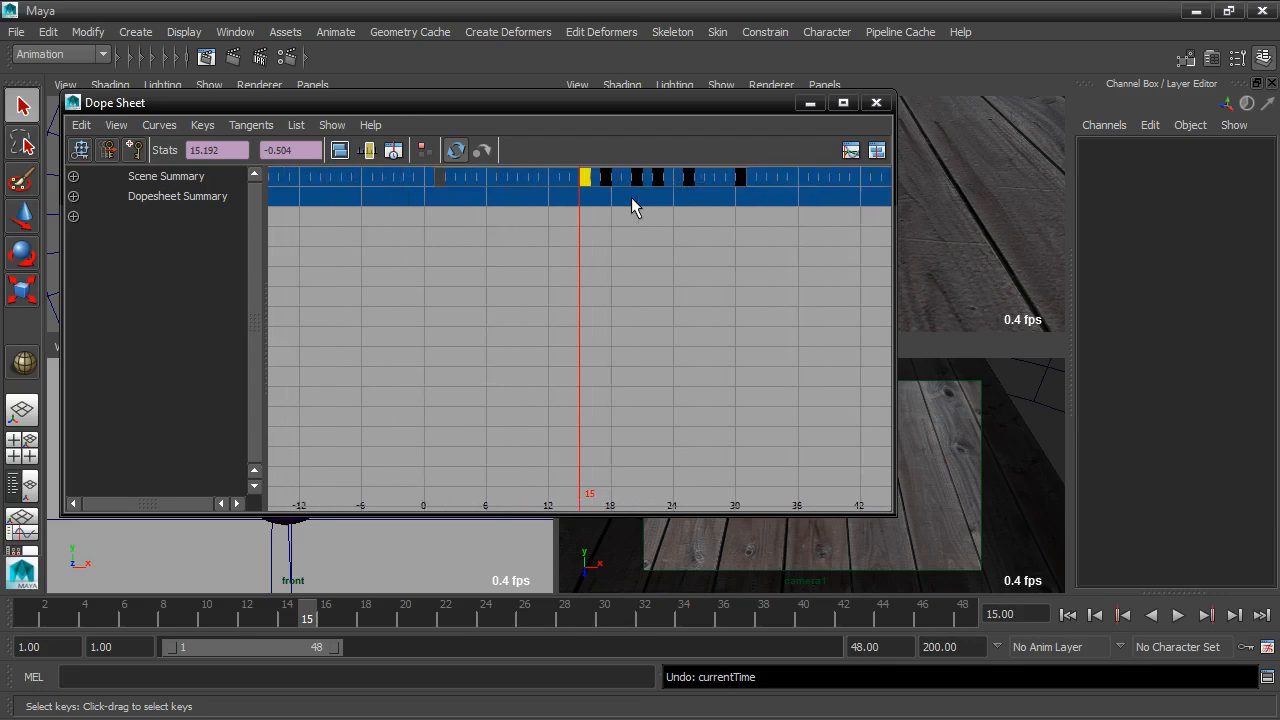
scroll(631, 197, up, 3)
Step: Snap all Scene Summary keys to whole frames and clear the key selection
drag(331, 170, 851, 190)
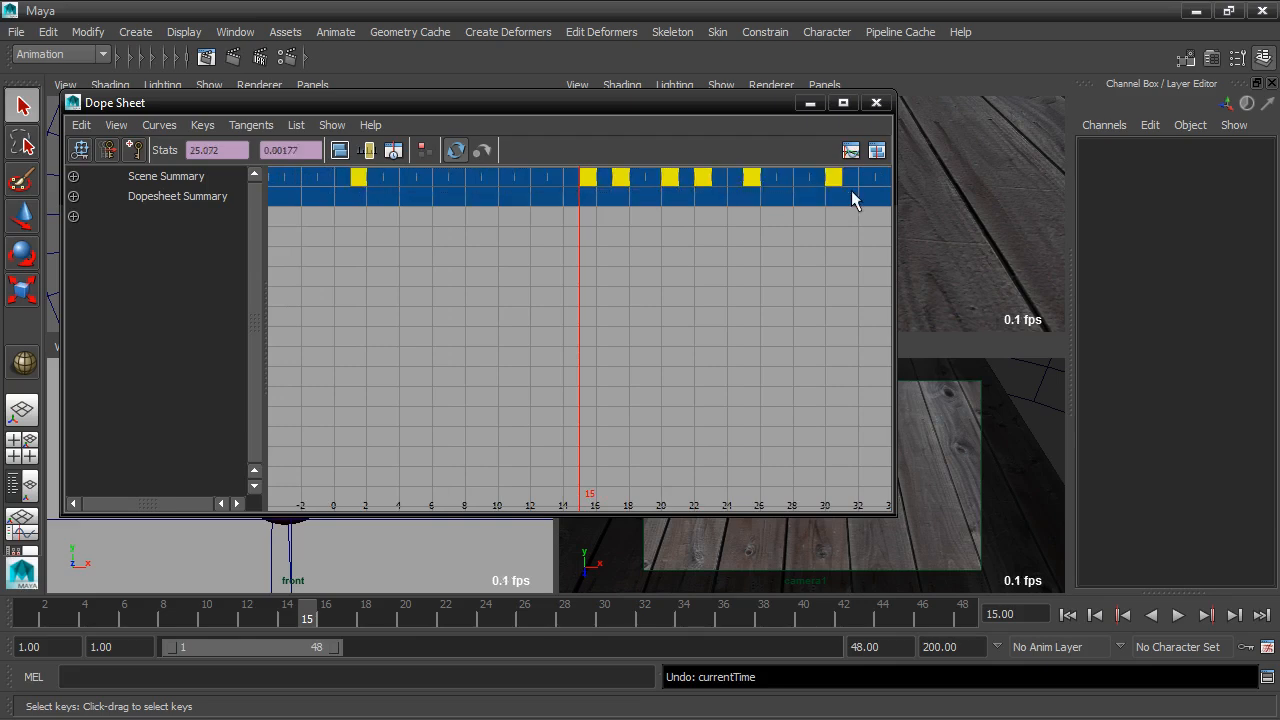
click(81, 125)
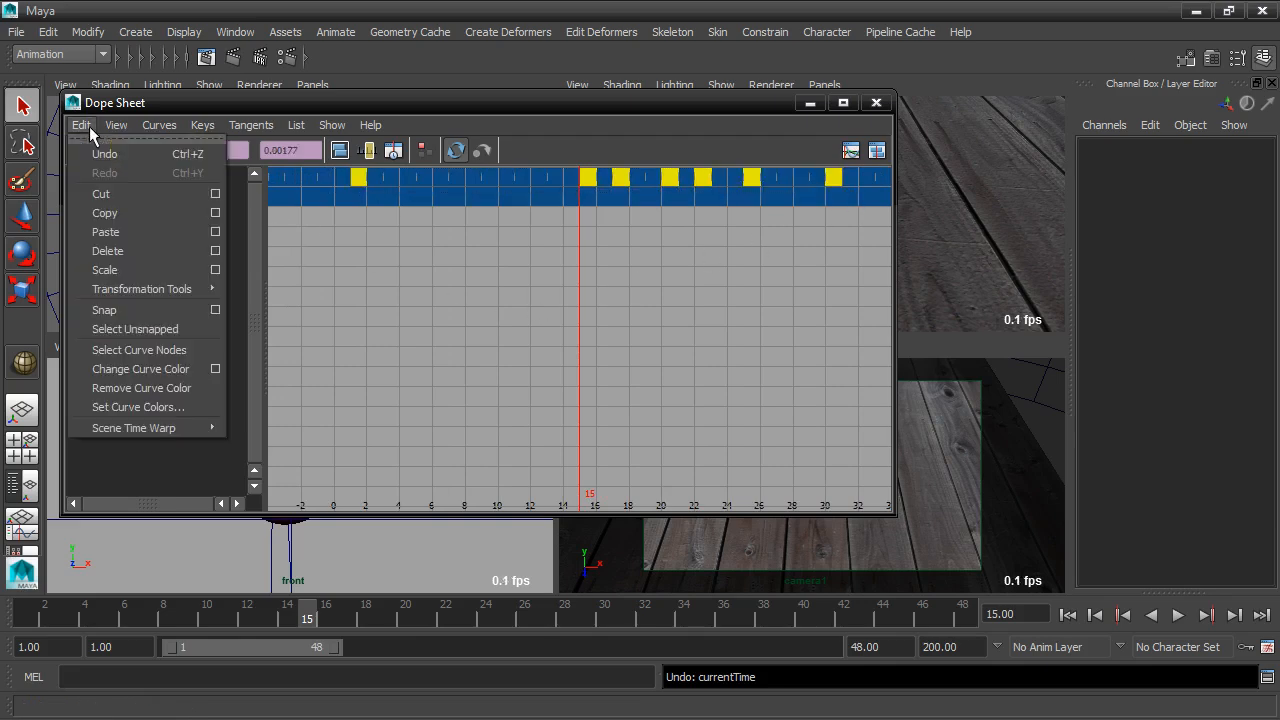
click(130, 310)
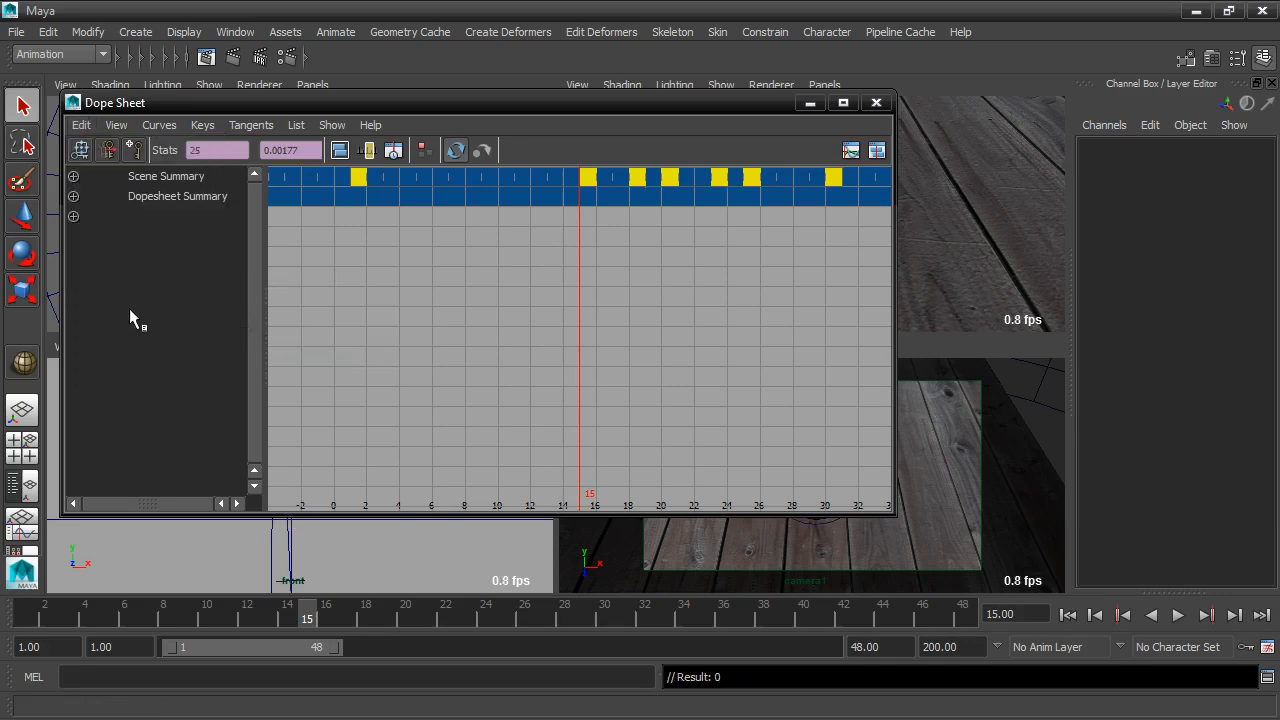
click(632, 233)
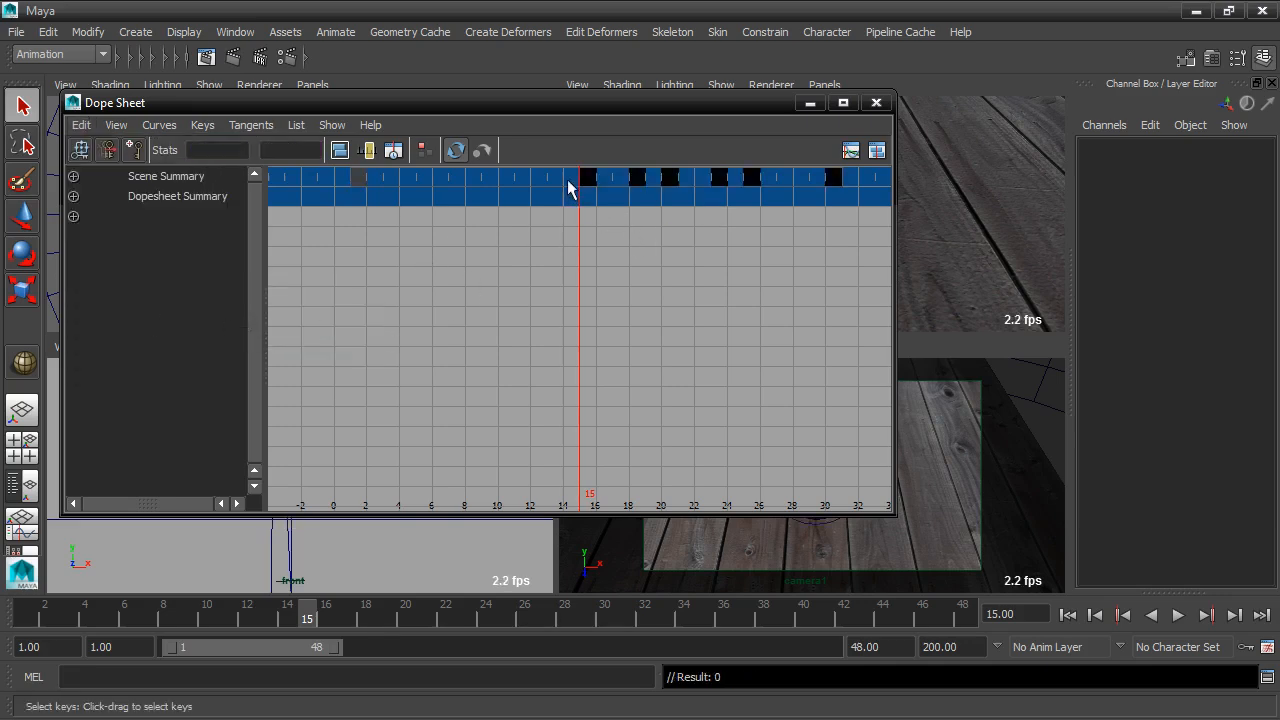
Step: Check the exact times of the two Scene Summary keys after frame 14 in the Dope Sheet and minimize its window
click(588, 177)
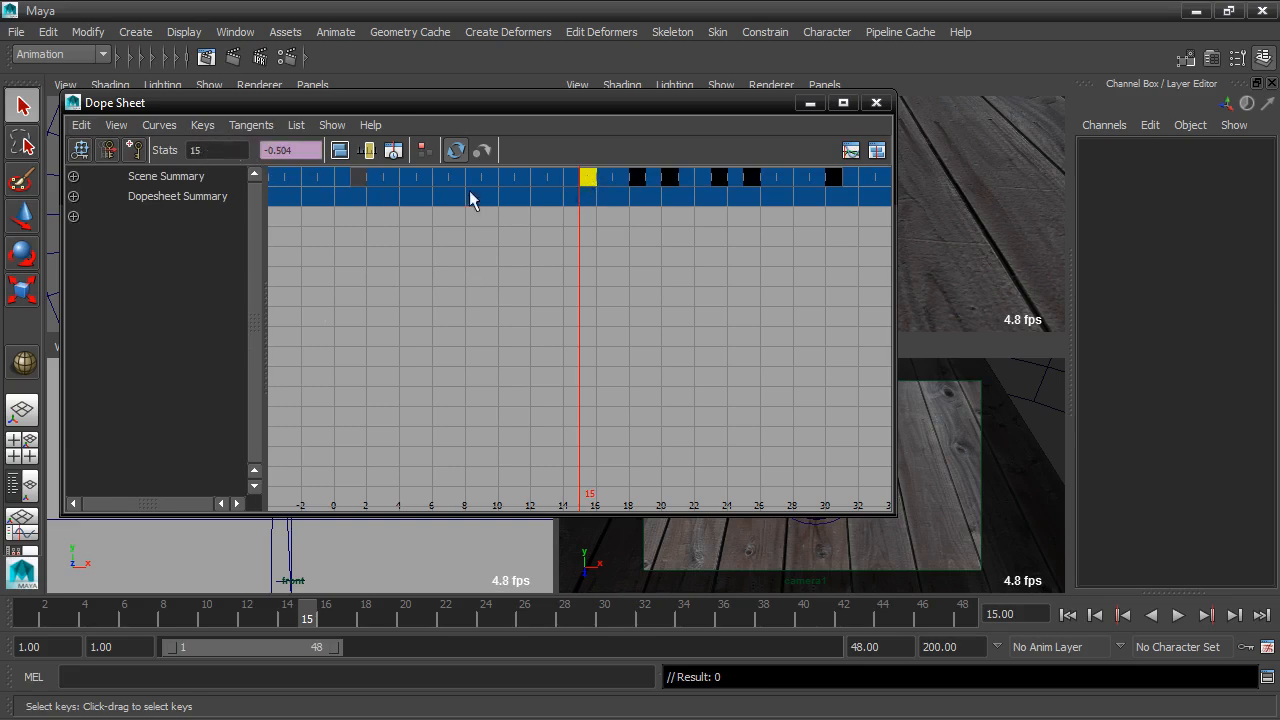
click(638, 178)
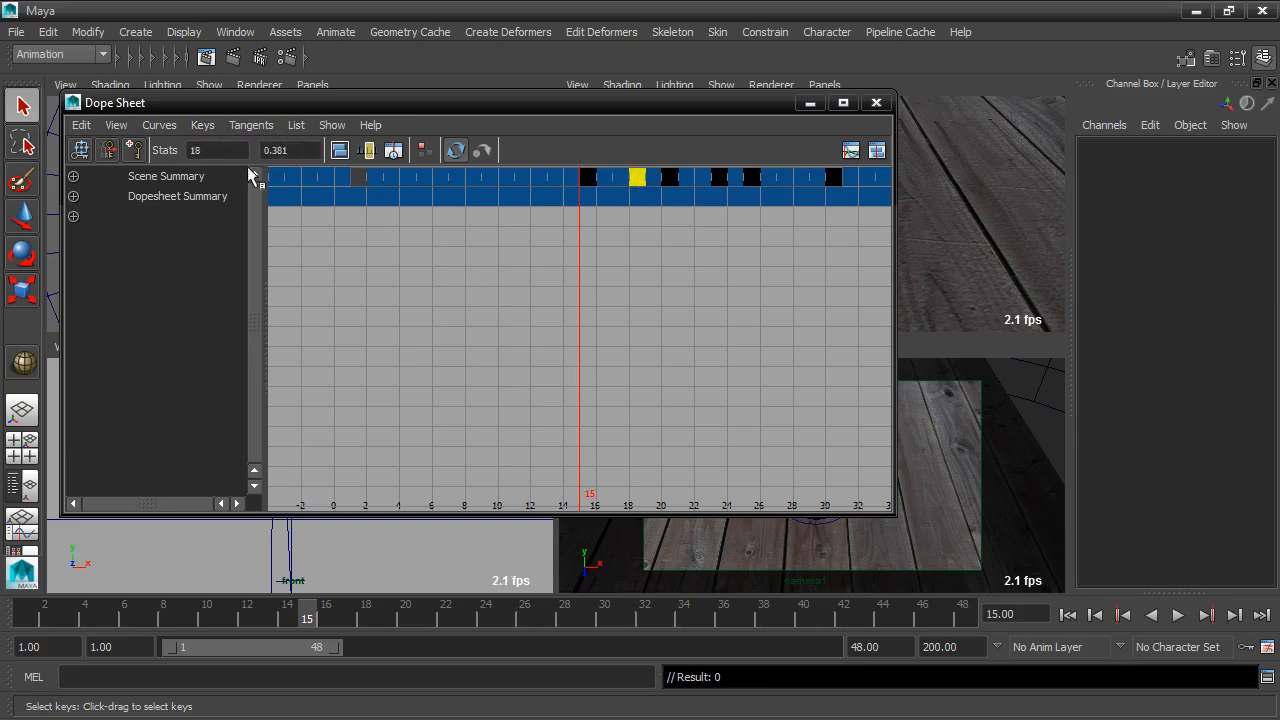
click(808, 103)
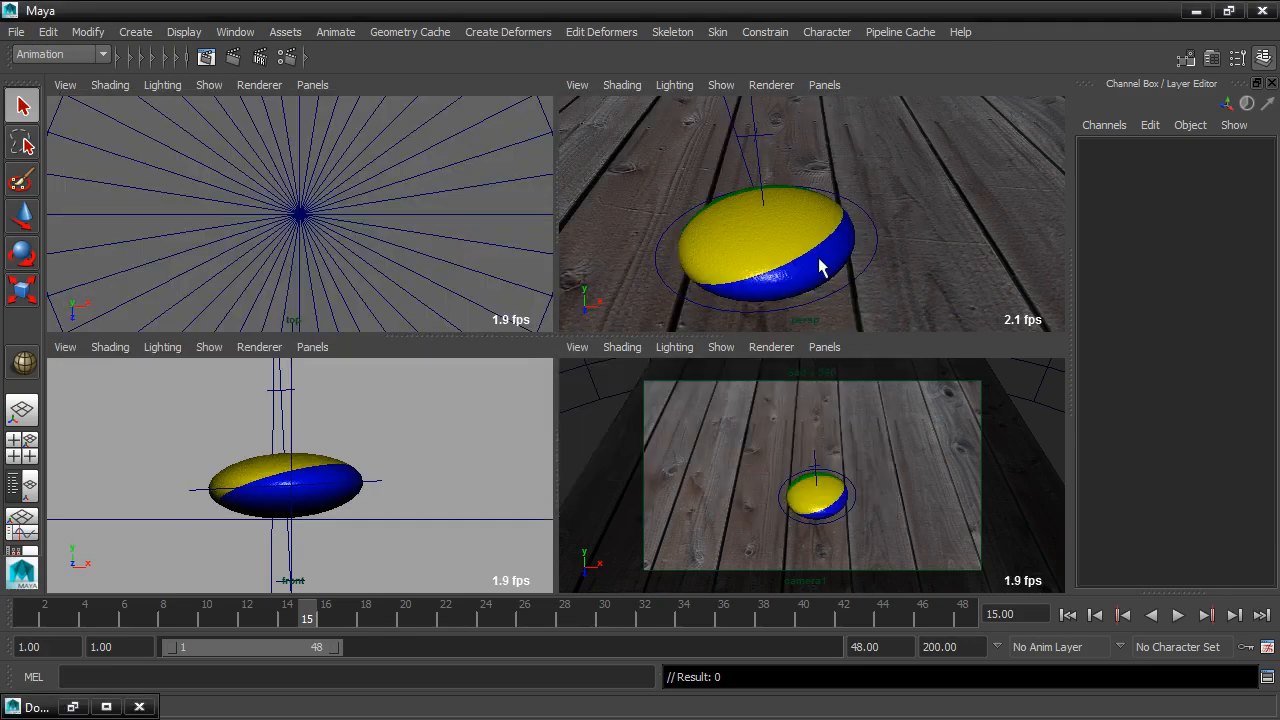
Step: Select the squash deformer handle in the front view at frame 15 and expand its squash1 input attributes
key(alt+v)
mouse_move(322, 620)
mouse_down()
mouse_move(351, 617)
mouse_move(206, 617)
mouse_move(308, 612)
mouse_up()
click(287, 397)
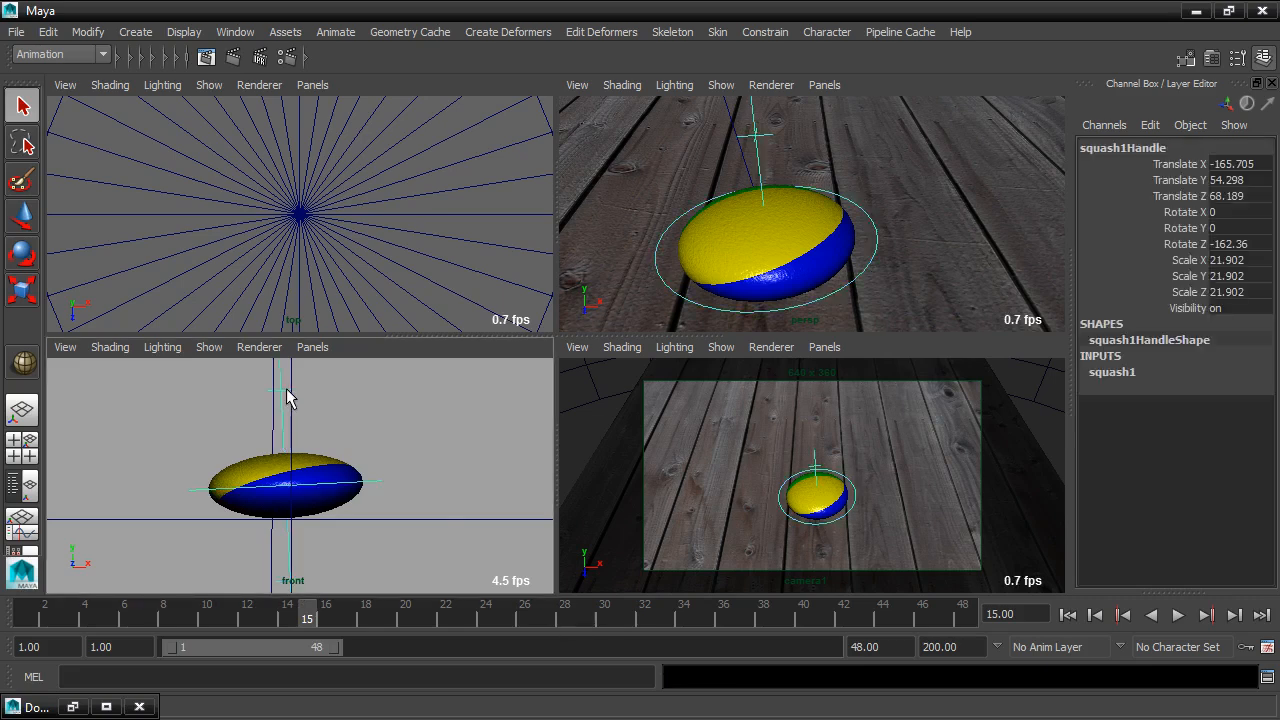
click(1112, 373)
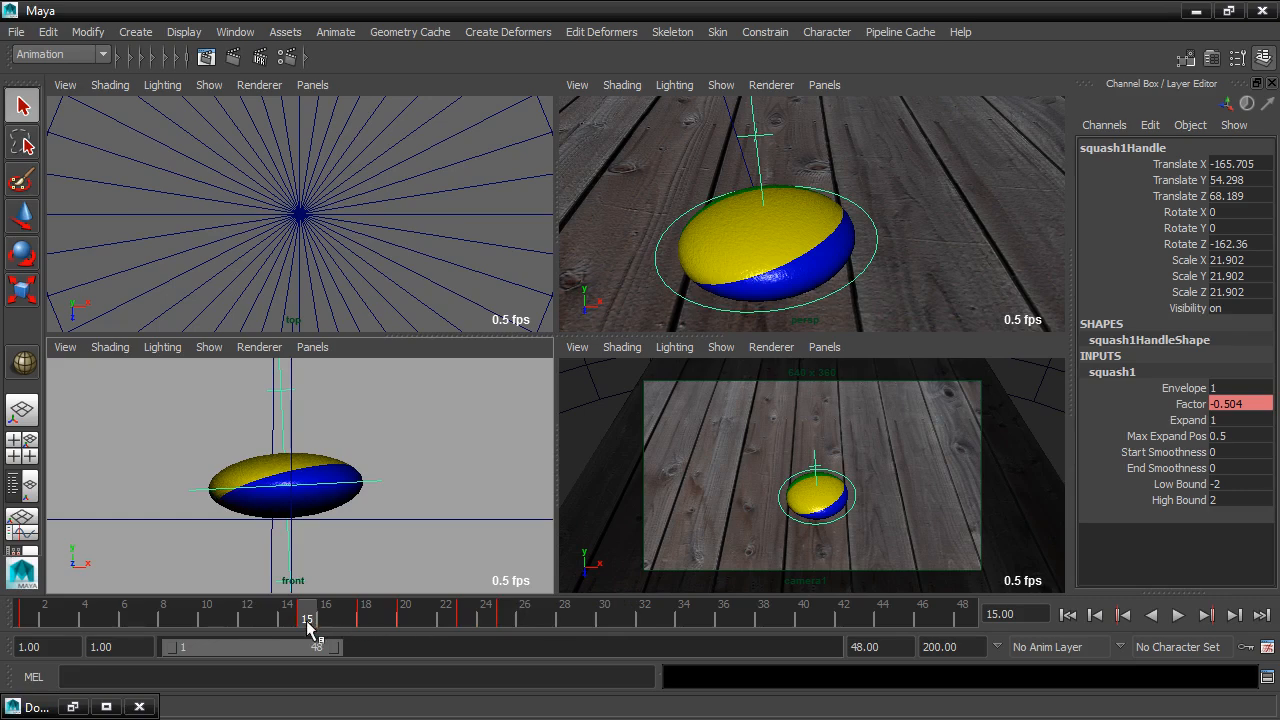
Step: Restore the Dope Sheet and move the squash key at frame 20 to frame 21
click(73, 707)
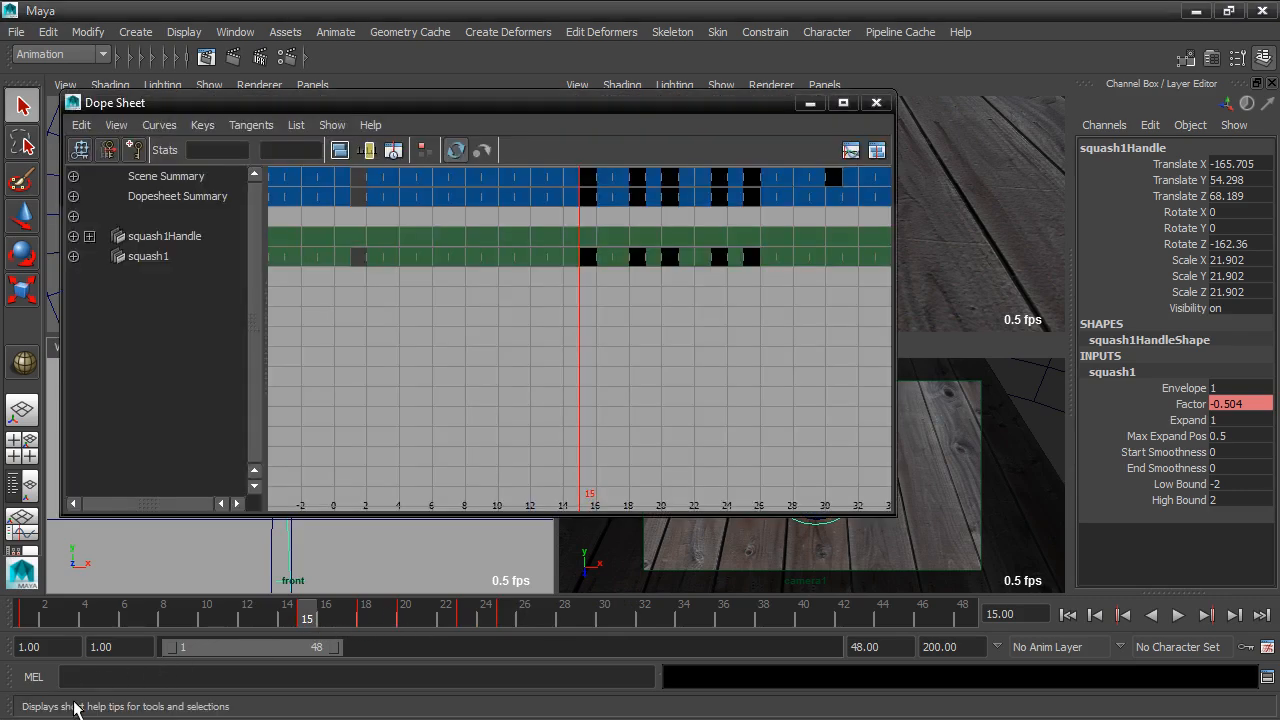
click(22, 215)
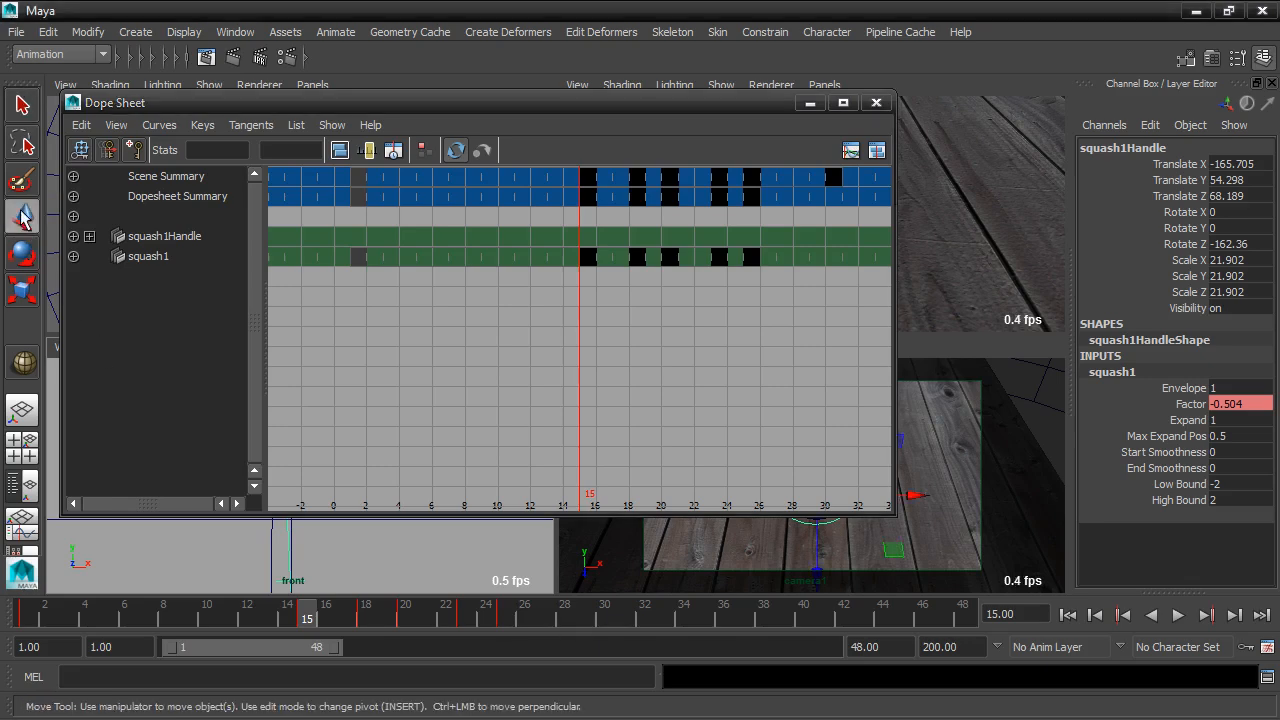
click(672, 186)
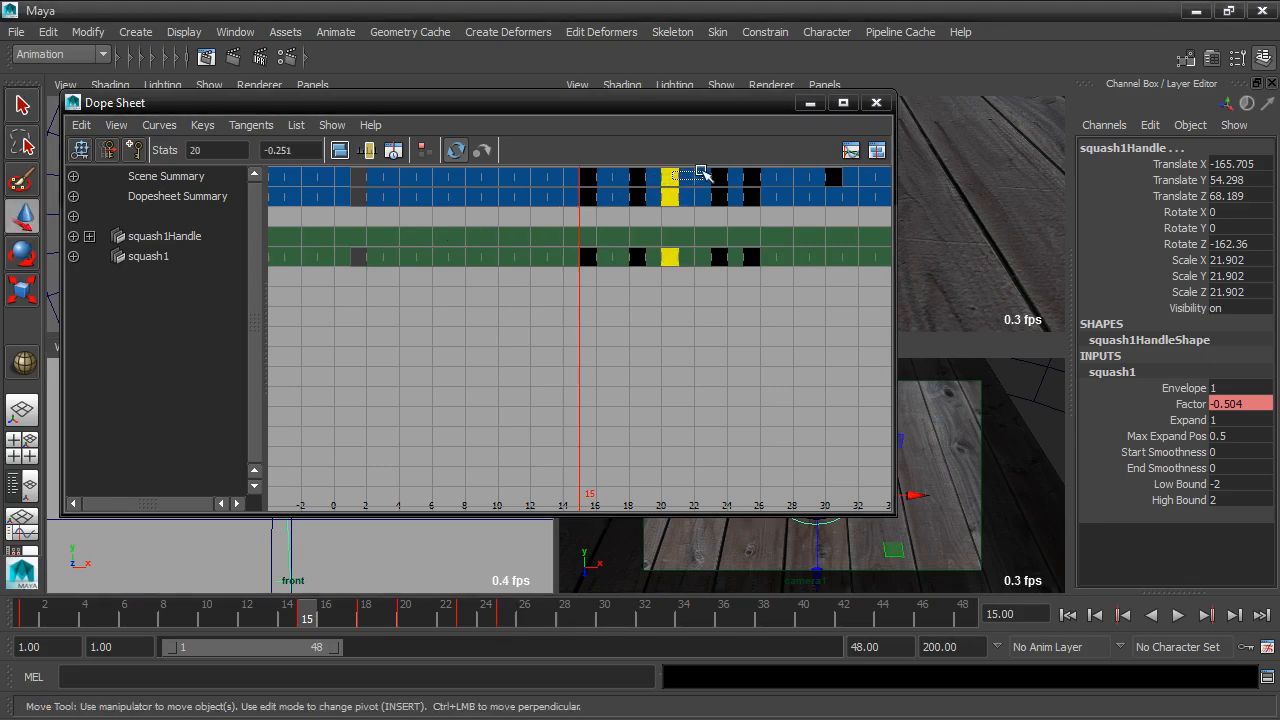
click(702, 172)
click(676, 175)
middle_drag(670, 177, 681, 176)
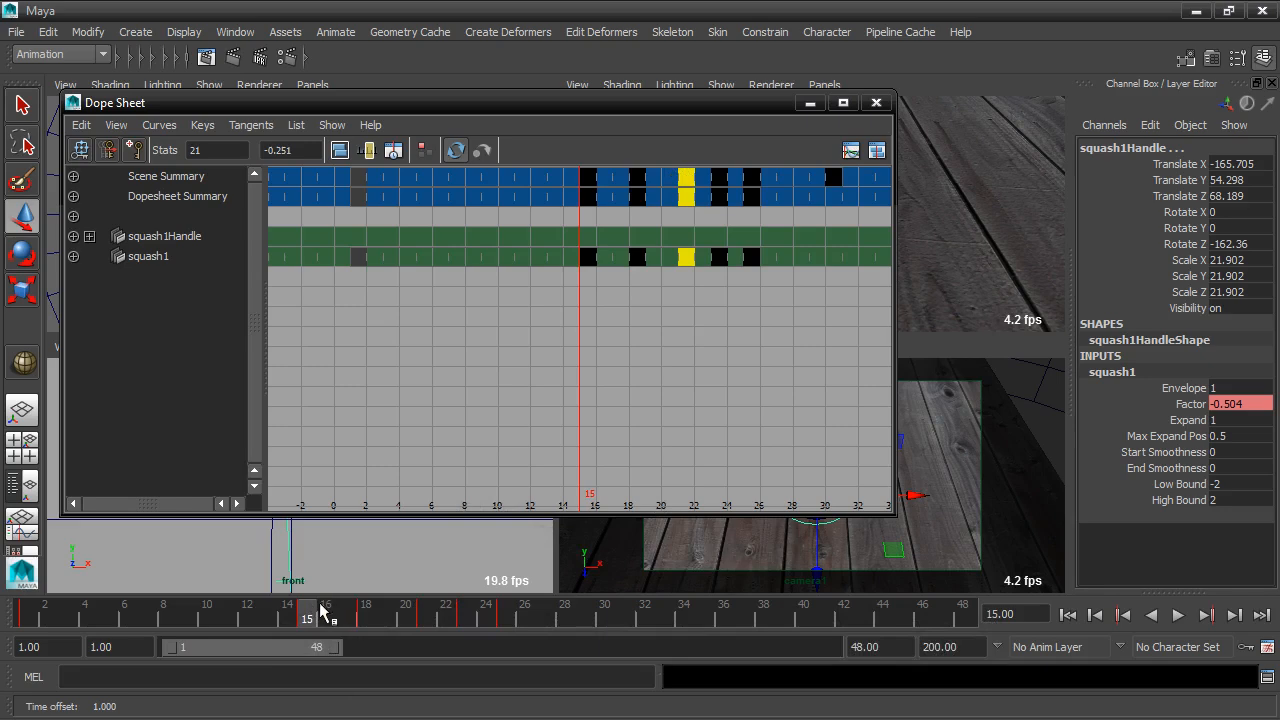
Step: Close the Dope Sheet and move the squash key at frame 25 to frame 26 in the time slider
click(876, 104)
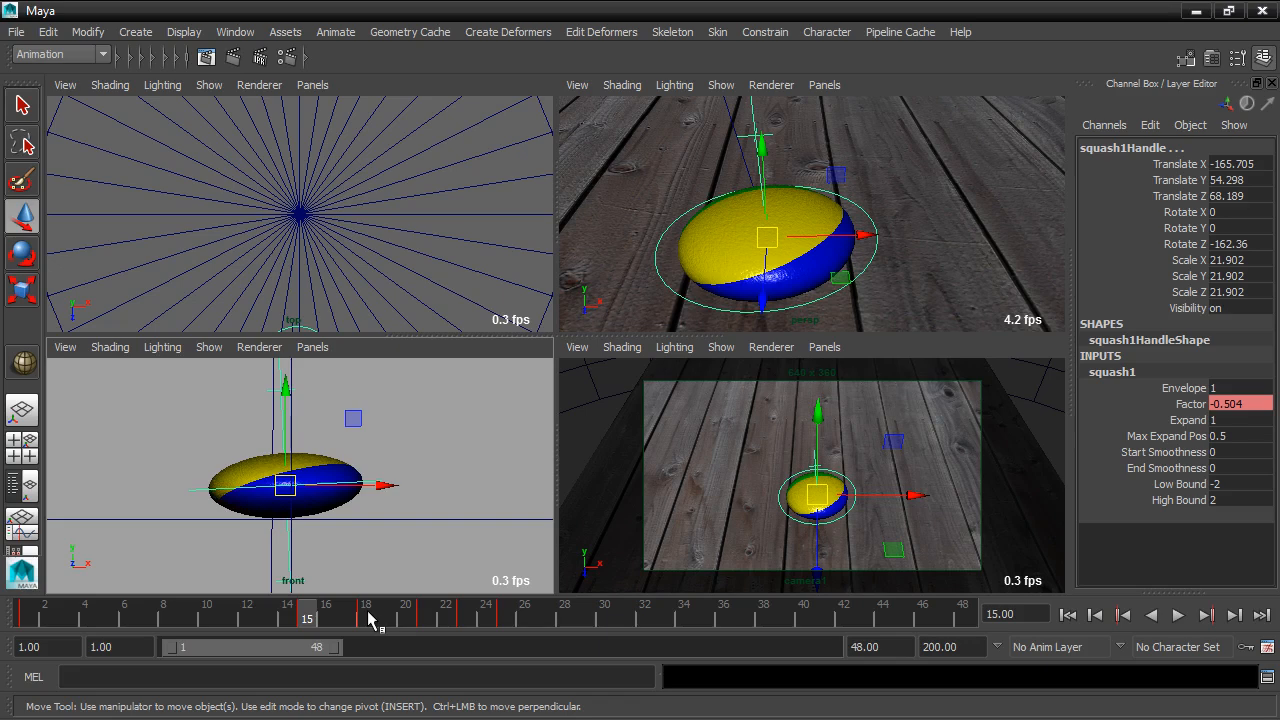
click(505, 620)
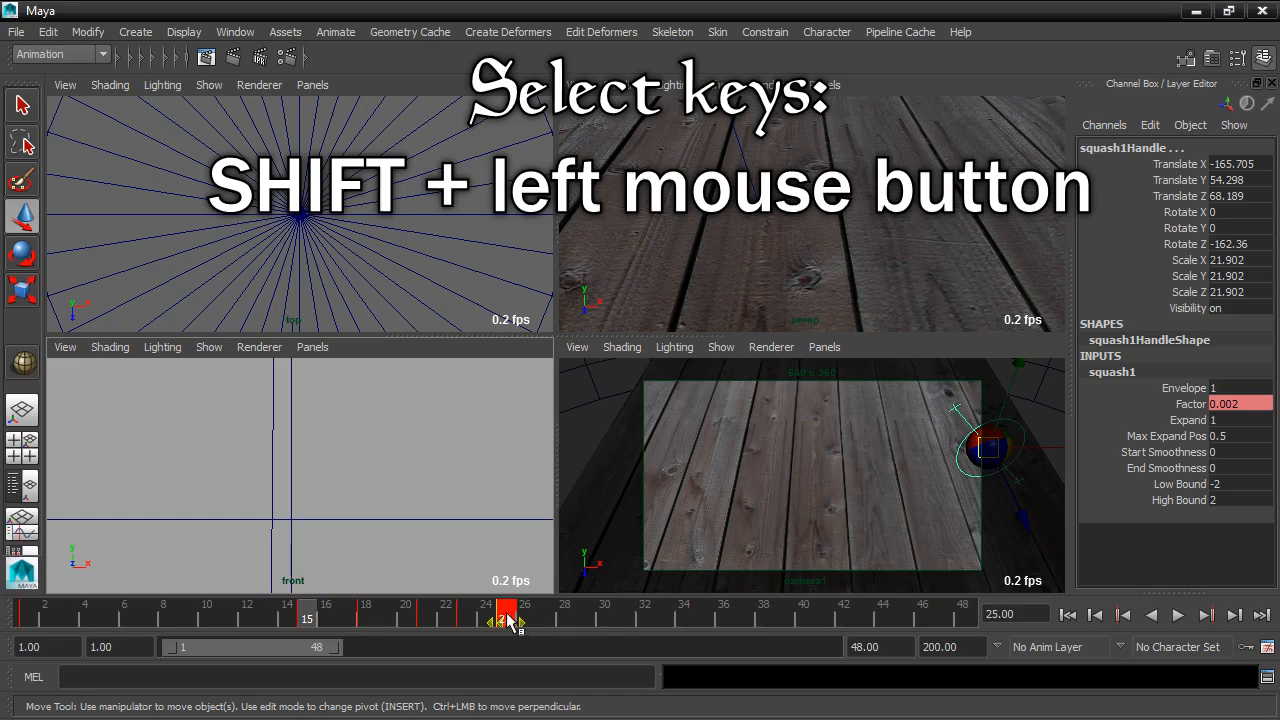
drag(507, 614, 524, 614)
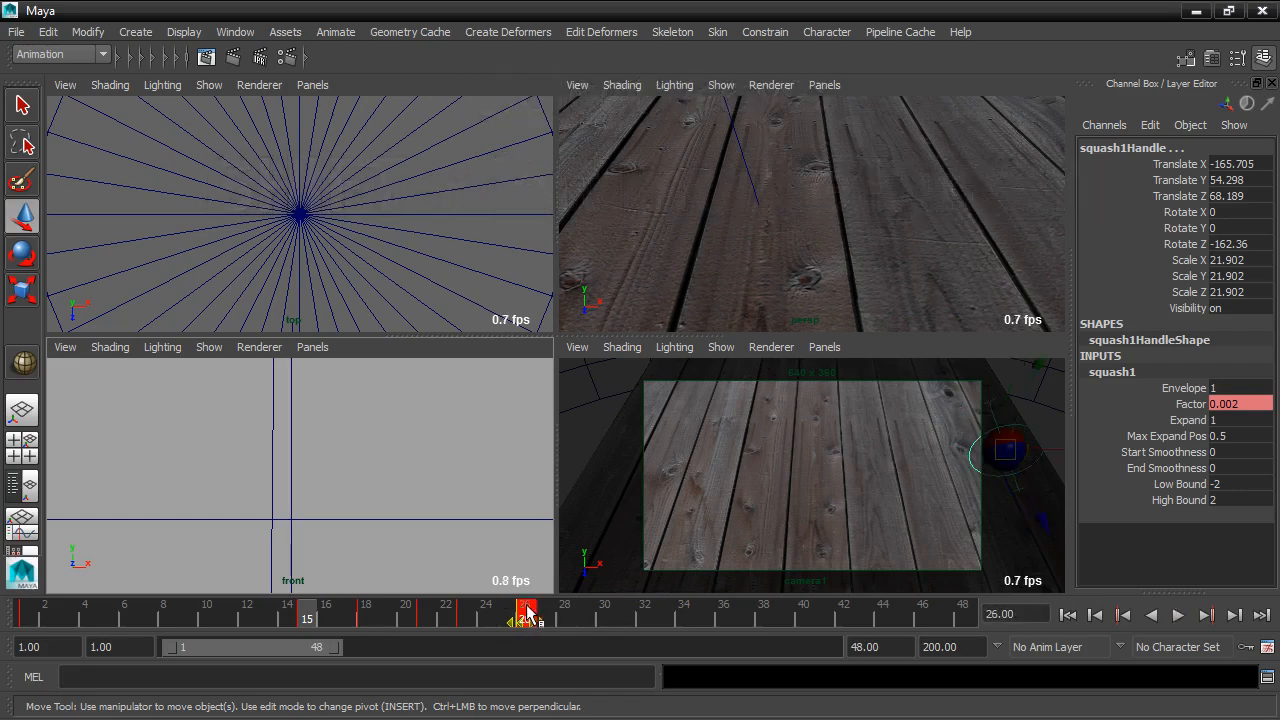
Step: Activate the Select tool, select the key at frame 23, and extend the time slider selection through frame 26
click(21, 104)
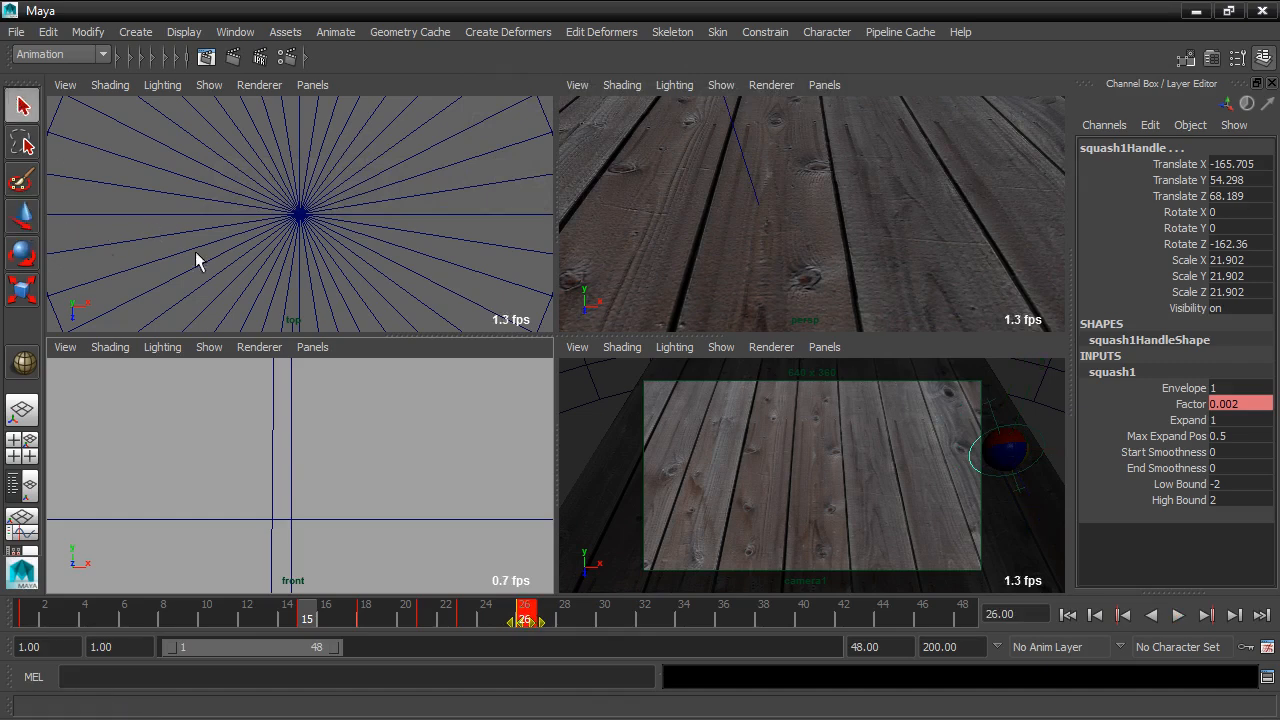
click(467, 618)
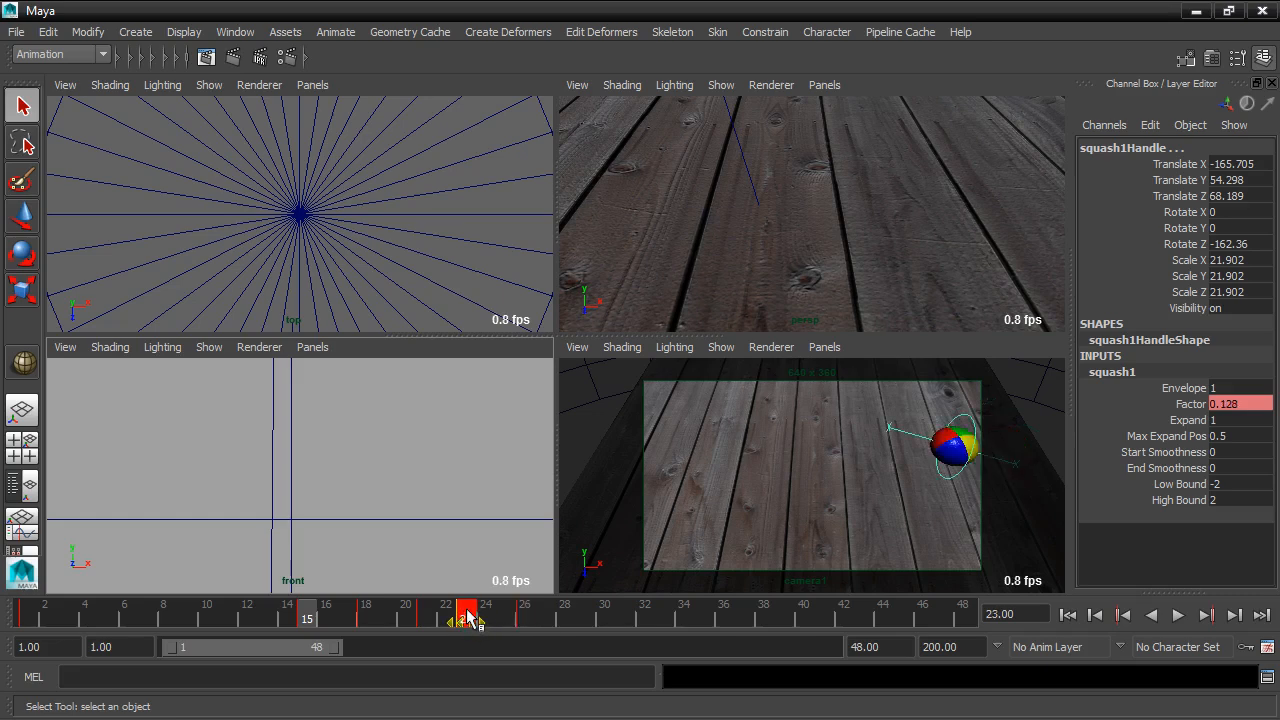
key(alt+v)
key(alt+v)
key(alt+v)
shift+drag(466, 612, 522, 612)
key(alt+v)
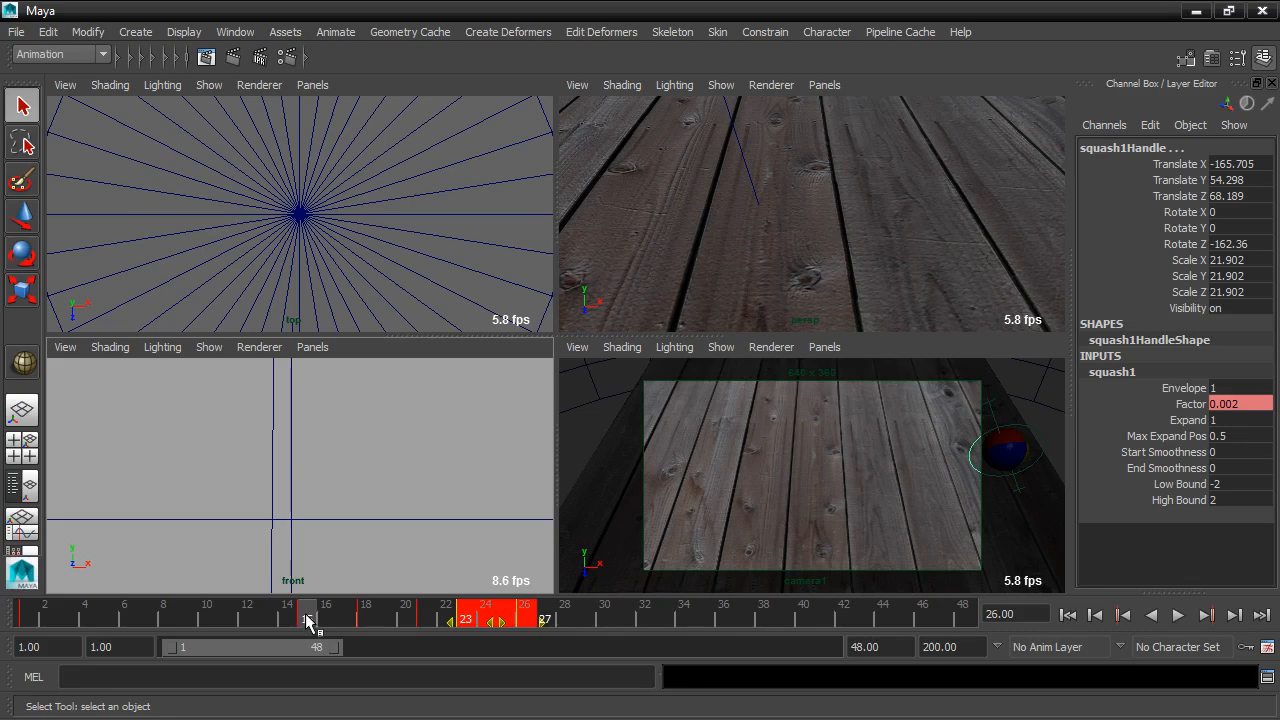
Step: Select the time slider keys from frame 15 through 25, and clear the range by going to frame 12
shift+drag(306, 615, 505, 623)
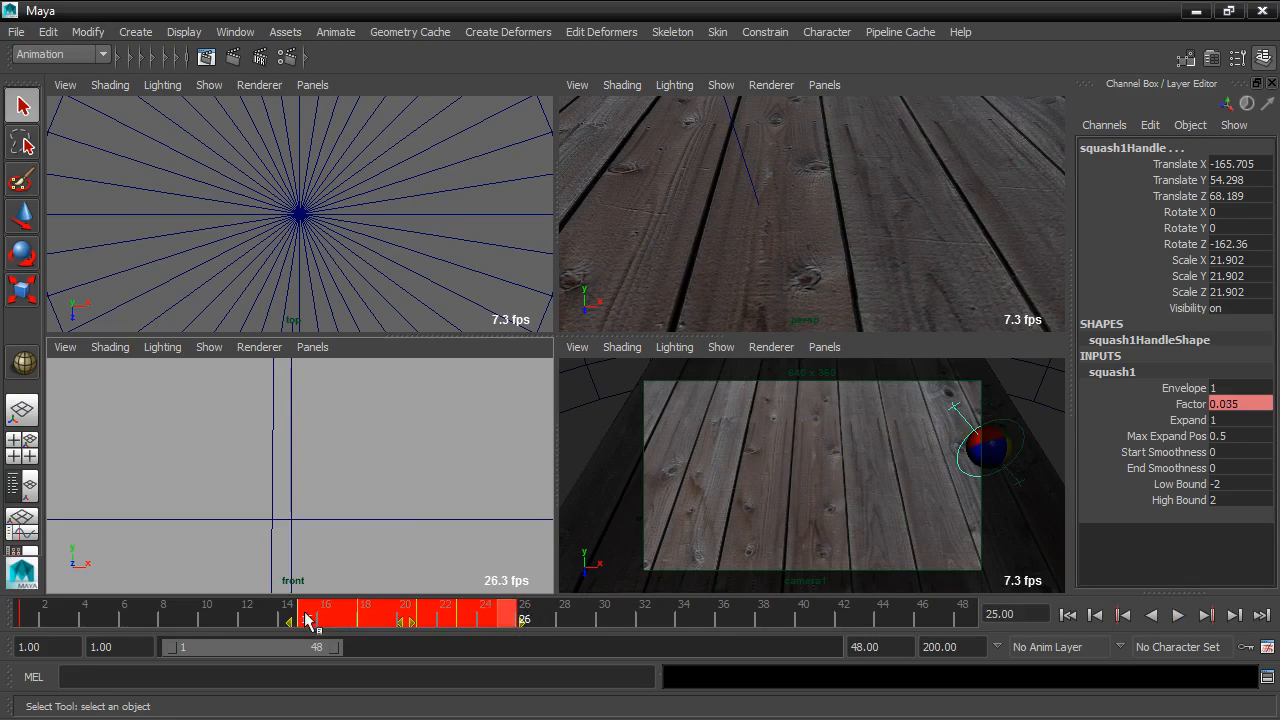
mouse_move(306, 615)
mouse_down()
mouse_move(287, 617)
mouse_move(323, 607)
mouse_up()
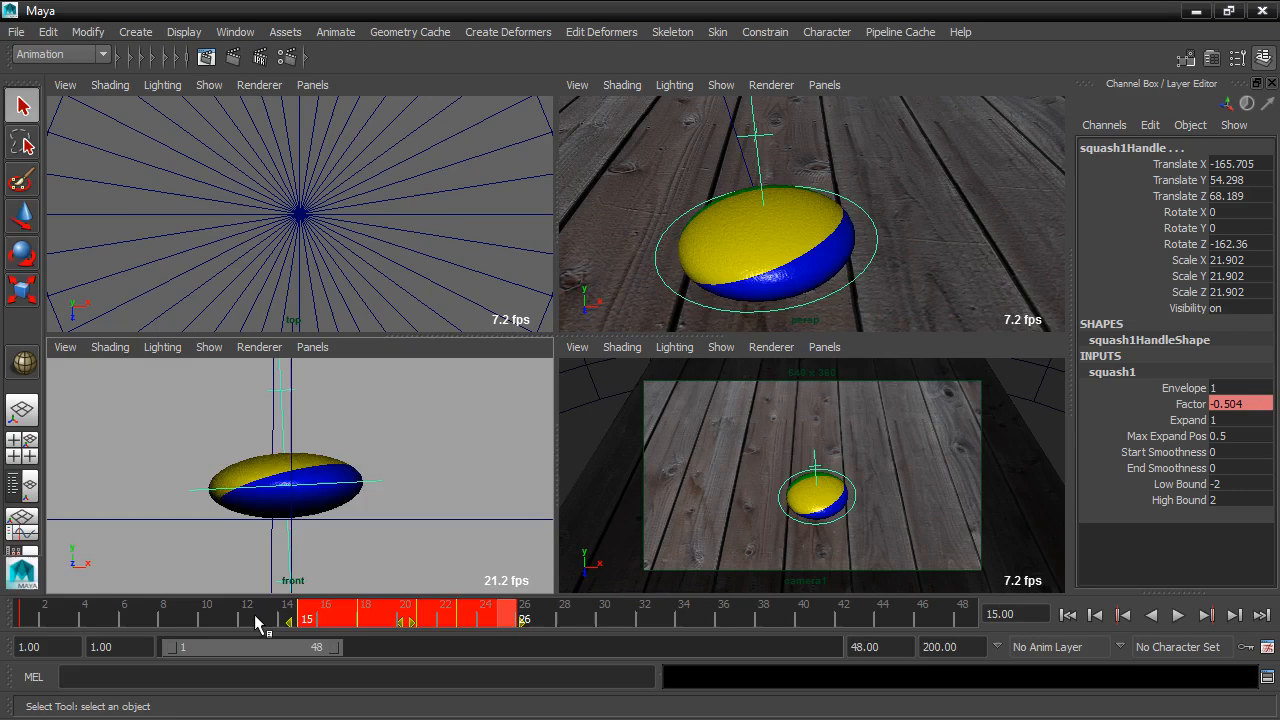
click(258, 622)
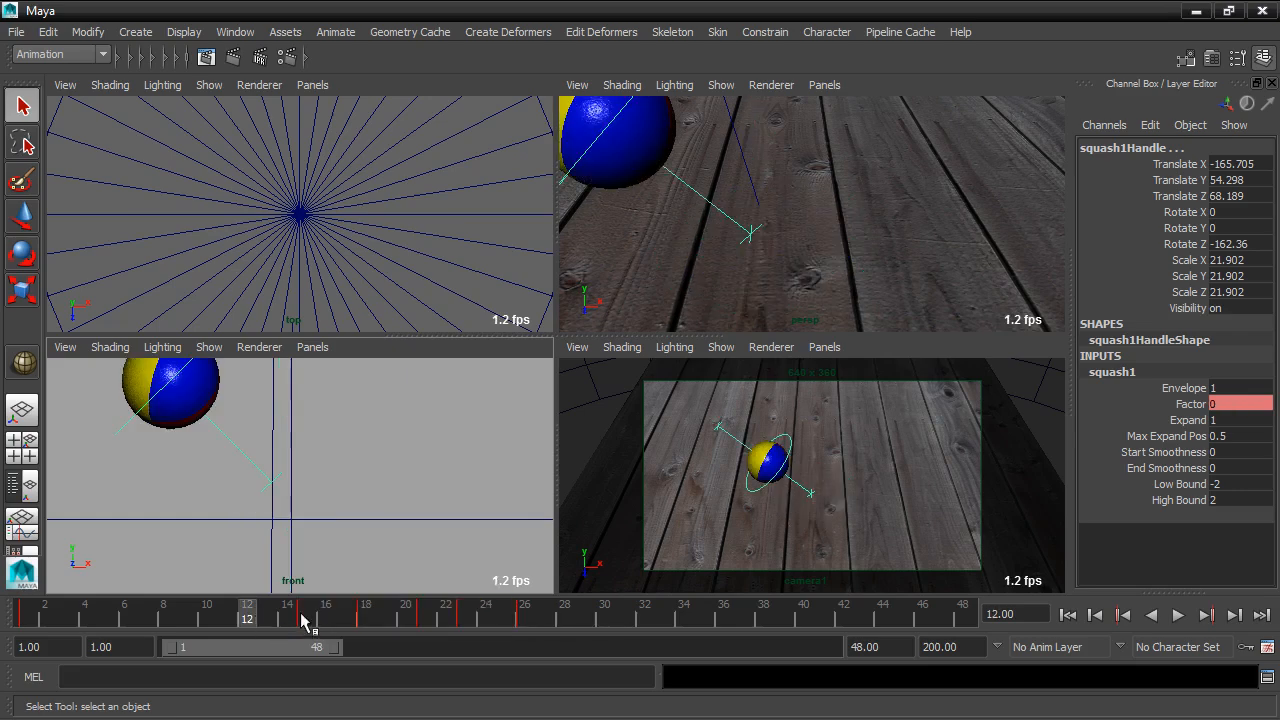
Step: Select the time slider keys from frame 15 through 26, and clear the range by going to frame 30
shift+drag(303, 620, 531, 628)
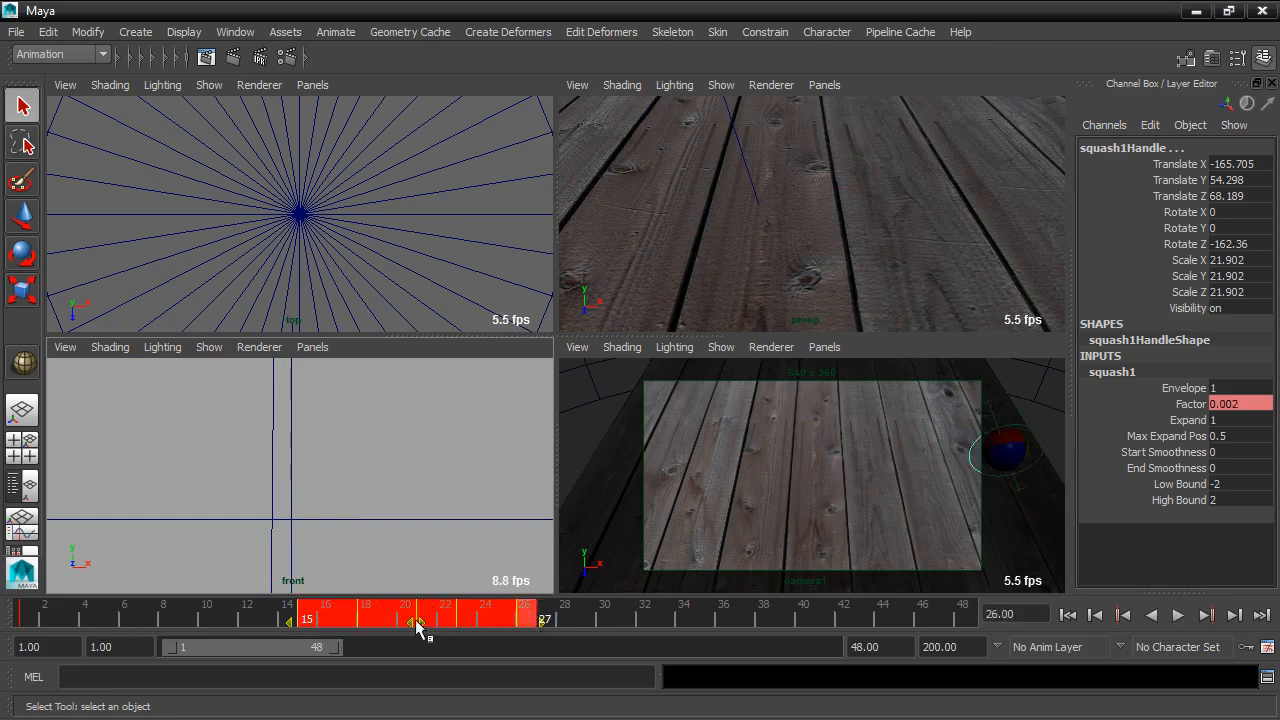
mouse_move(418, 624)
mouse_down()
mouse_move(477, 628)
mouse_move(434, 628)
mouse_up()
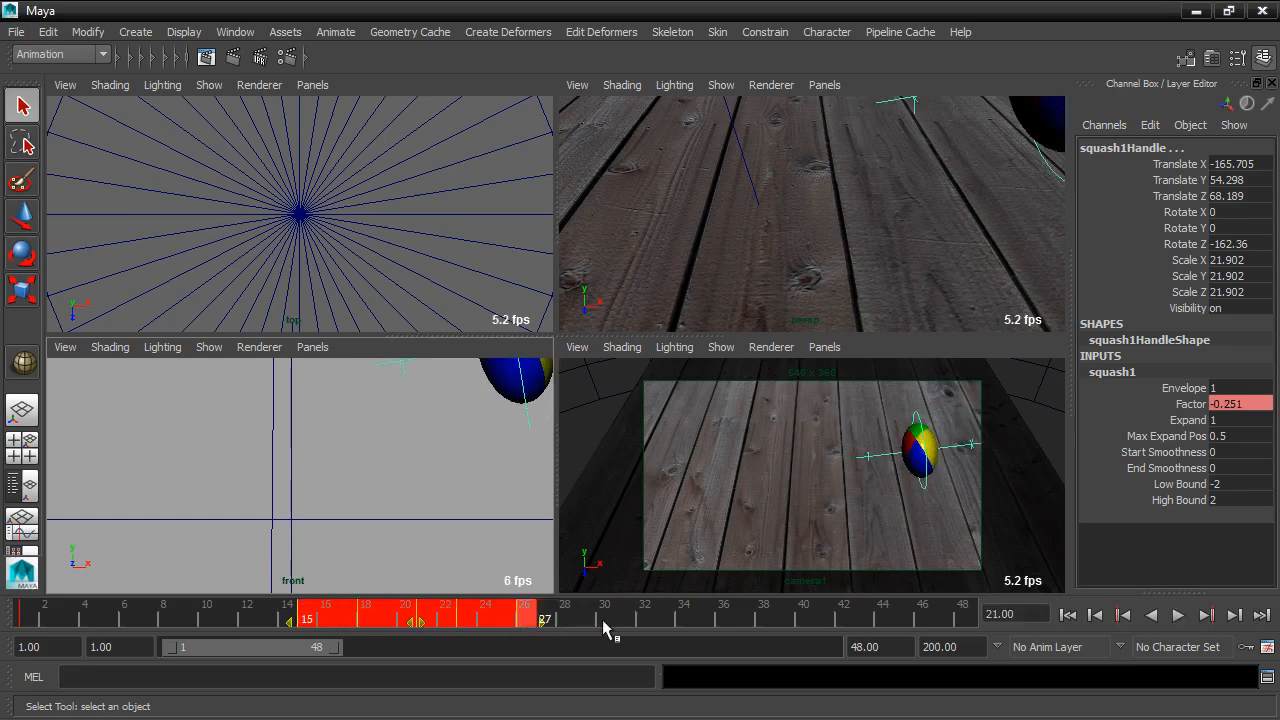
click(604, 621)
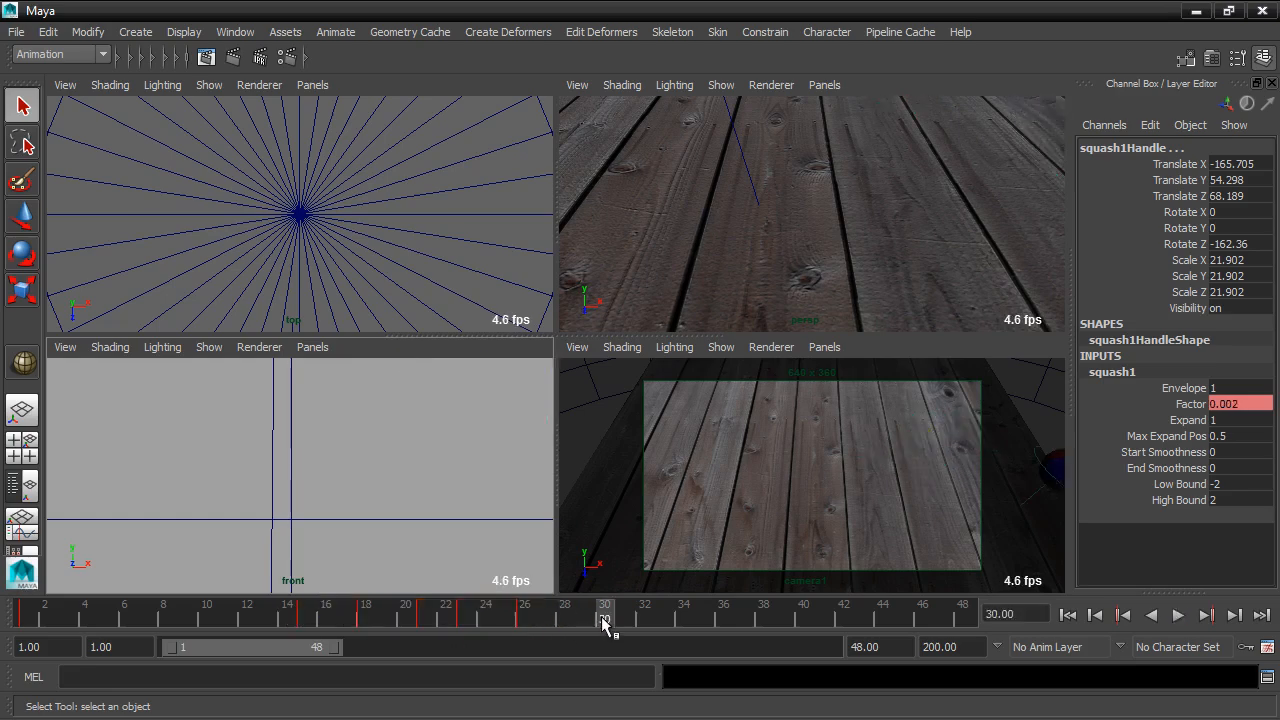
Step: Return to frame 1, deselect the squash handle, maximize the camera view, and play the bounce before stopping playback
drag(604, 621, 24, 621)
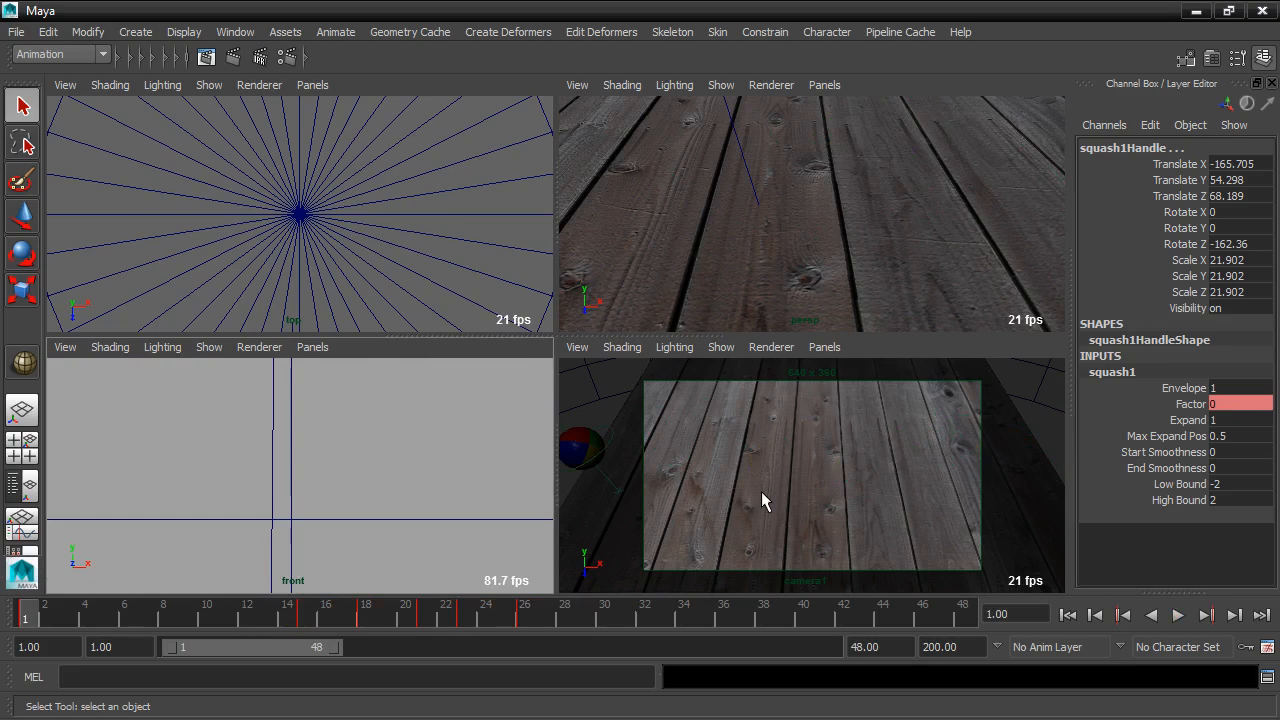
click(1059, 430)
key(space)
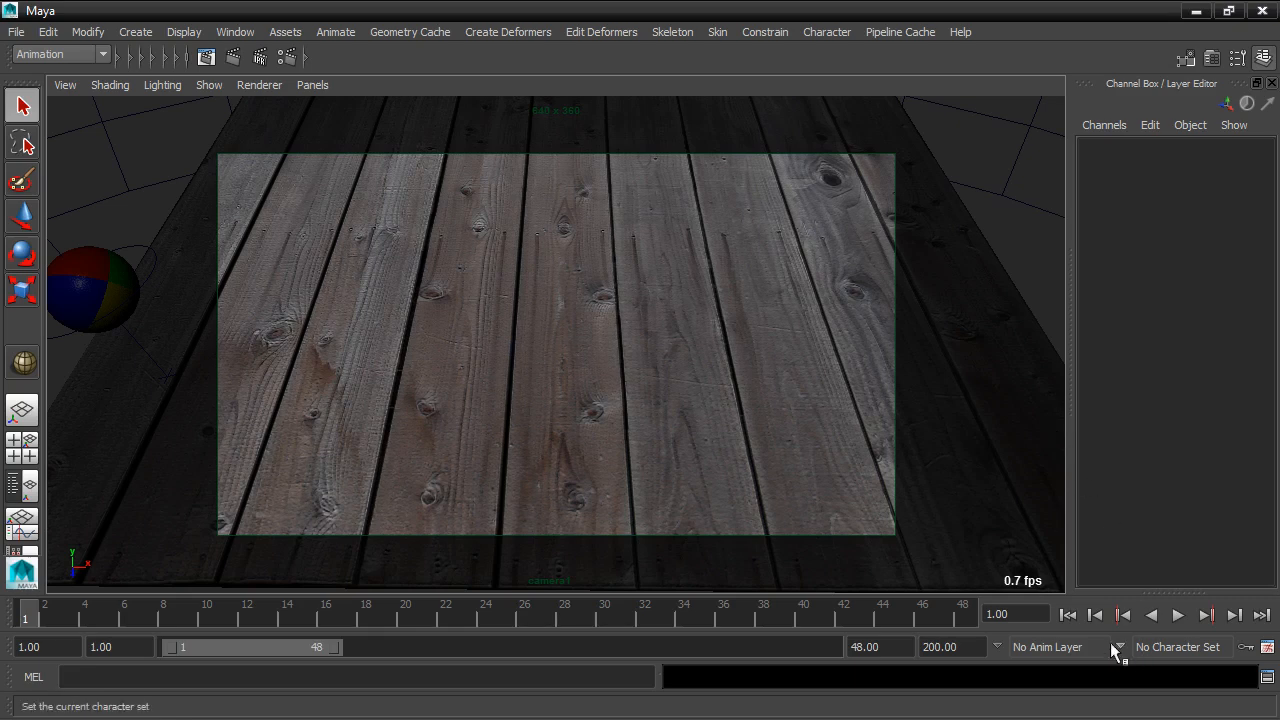
click(1178, 615)
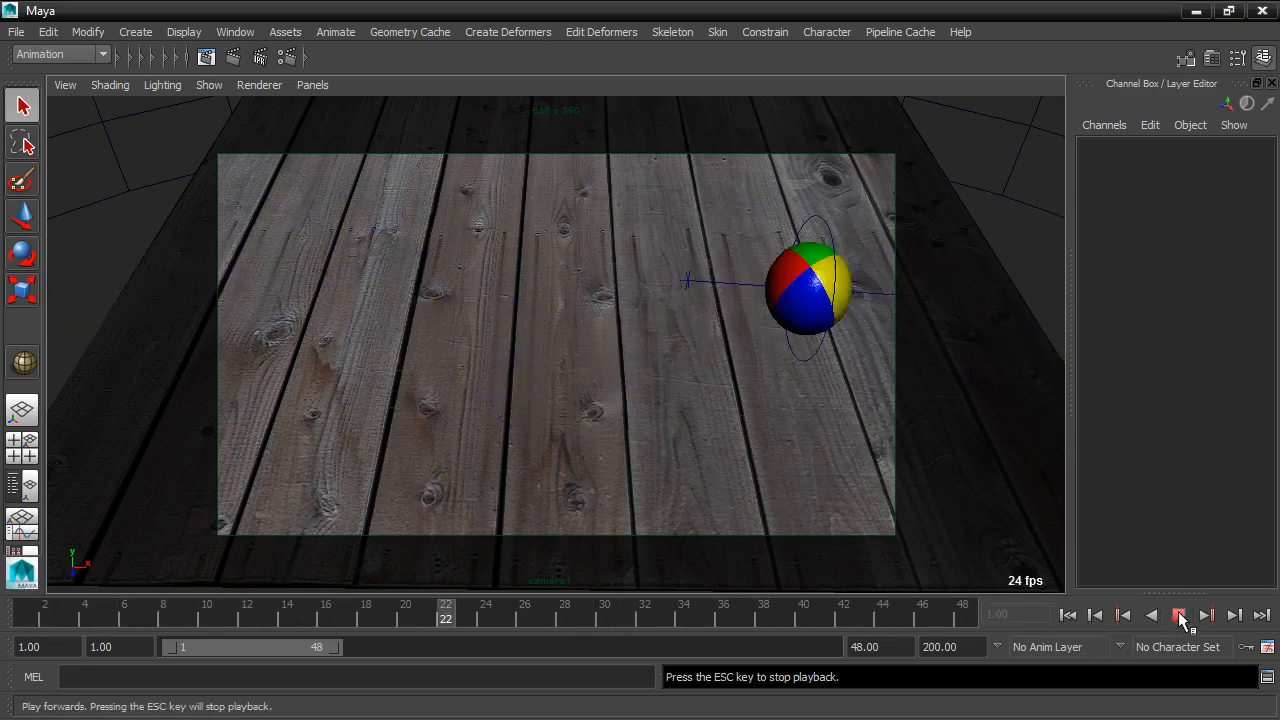
click(1178, 615)
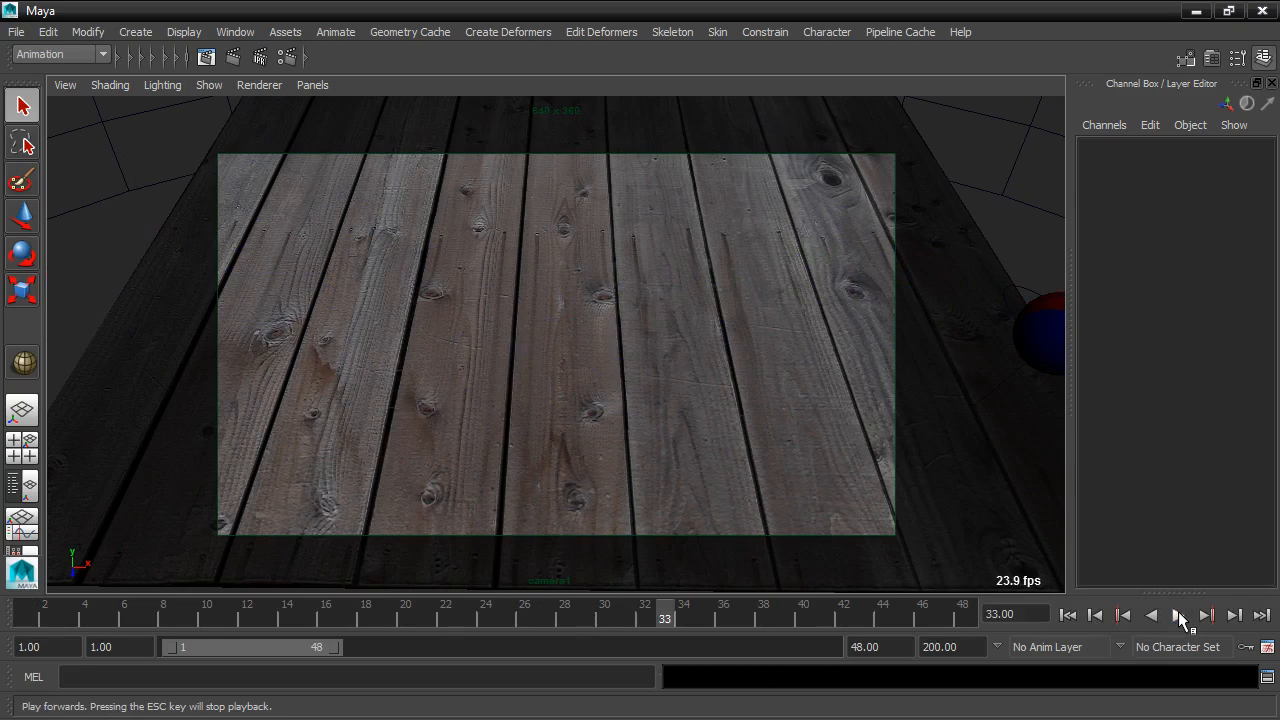